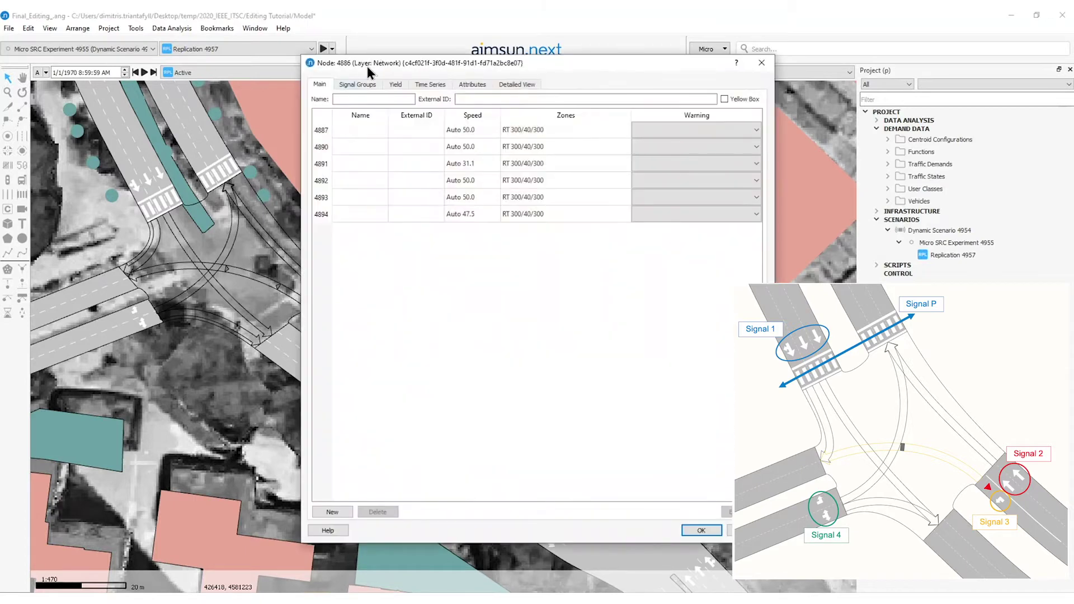
Add five new signal groups to node 4886
{"action": "left_click_drag", "start_coordinate": [370, 50], "coordinate": [438, 79]}
{"action": "left_click", "coordinate": [432, 98]}
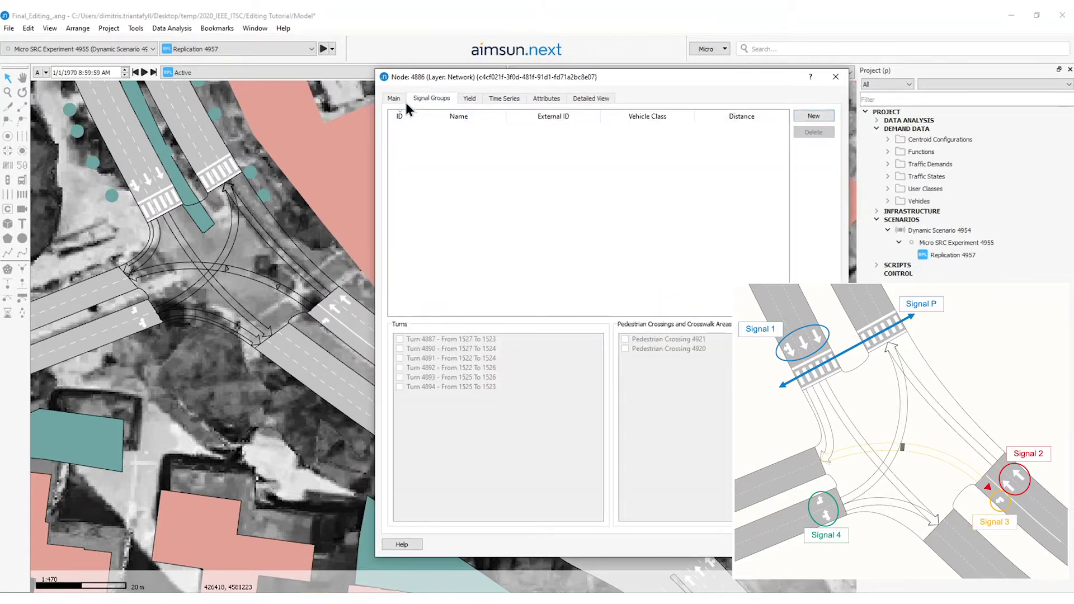
{"action": "left_click", "coordinate": [820, 113]}
{"action": "left_click", "coordinate": [819, 115]}
{"action": "left_click", "coordinate": [819, 115]}
{"action": "left_click", "coordinate": [819, 115]}
{"action": "left_click", "coordinate": [819, 116]}
Assign turns 4891 and 4892 to Signal 1 and turn 4887 to Signal 2
{"action": "left_click", "coordinate": [448, 135]}
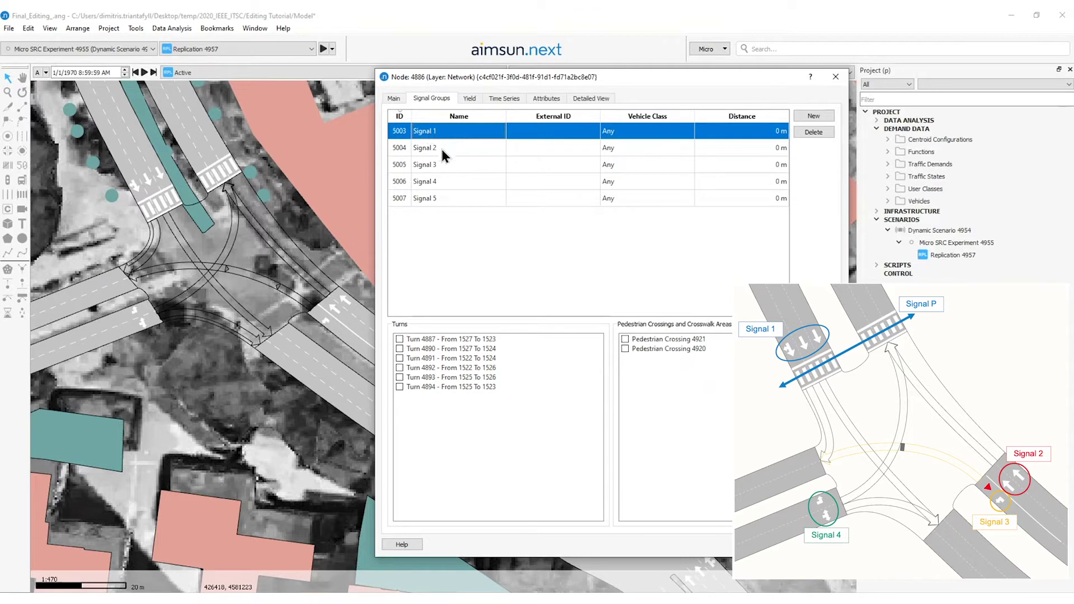
{"action": "left_click", "coordinate": [428, 349]}
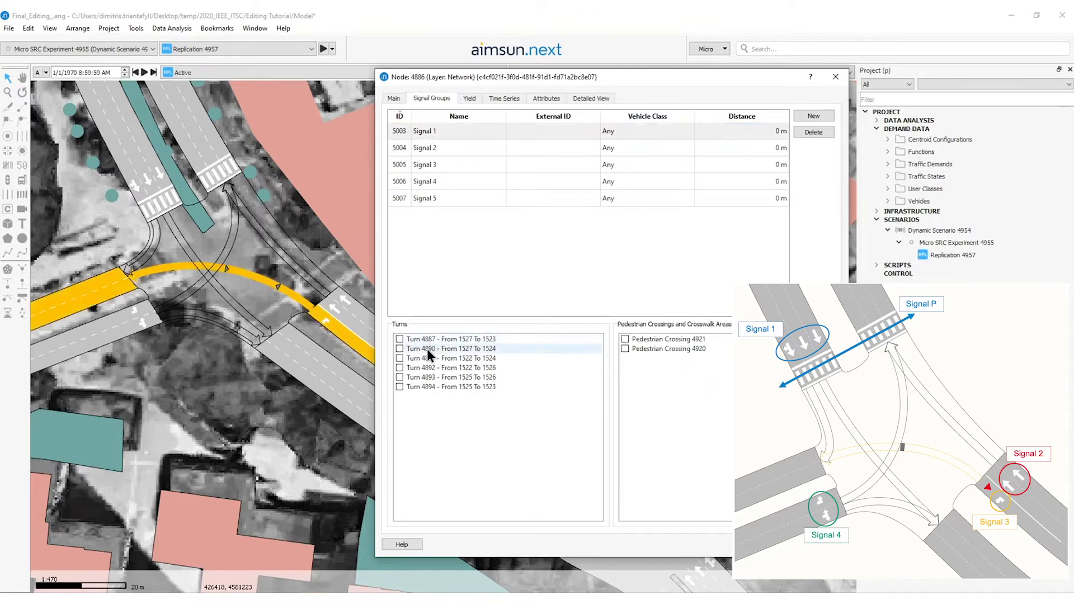
{"action": "left_click", "coordinate": [400, 359]}
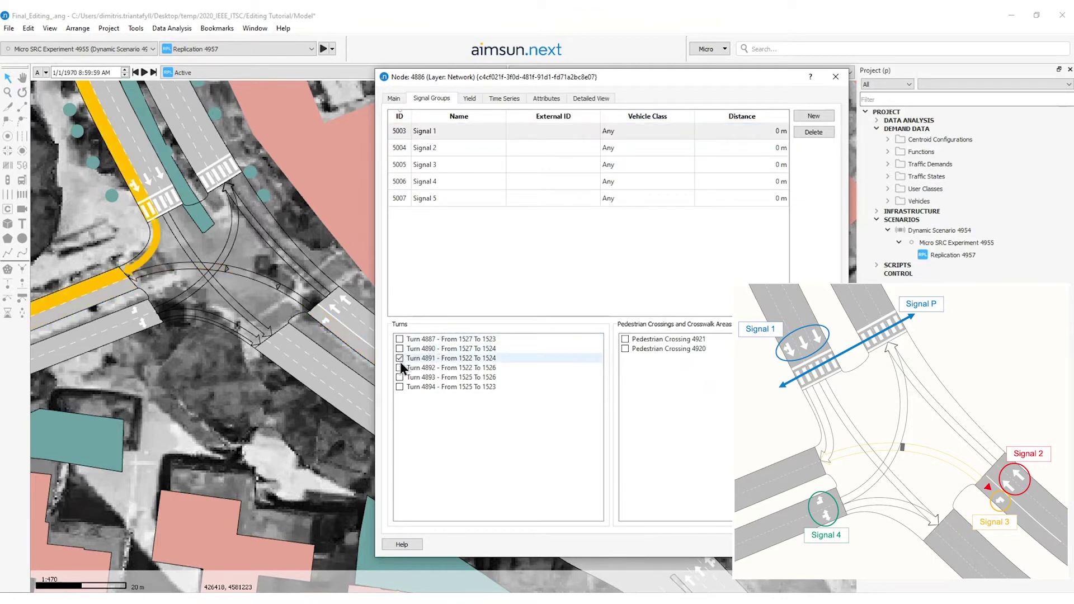
{"action": "left_click", "coordinate": [400, 368]}
{"action": "left_click", "coordinate": [434, 148]}
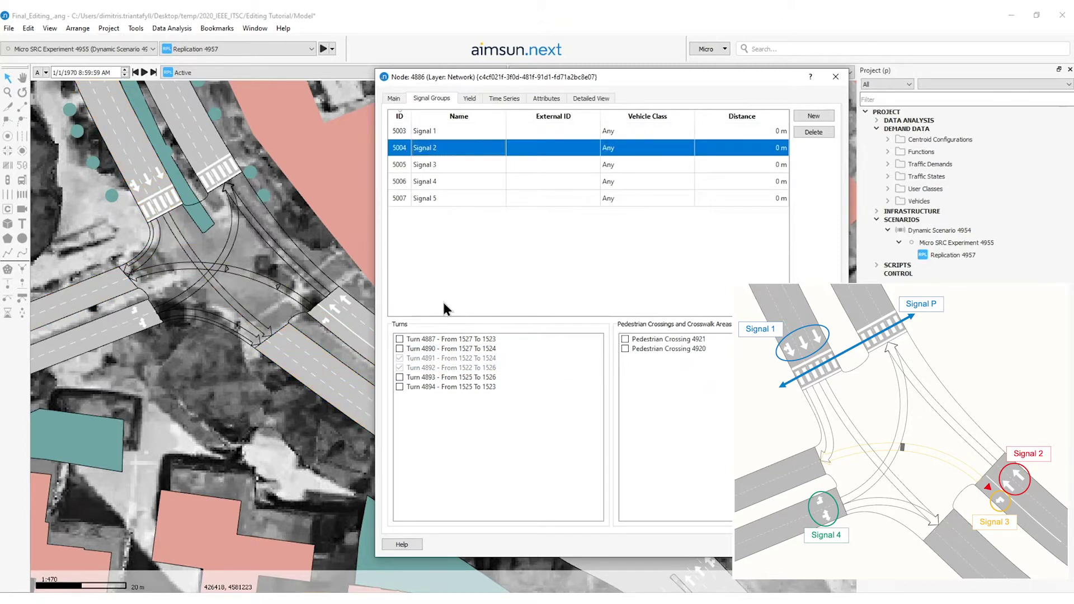
{"action": "left_click", "coordinate": [451, 340]}
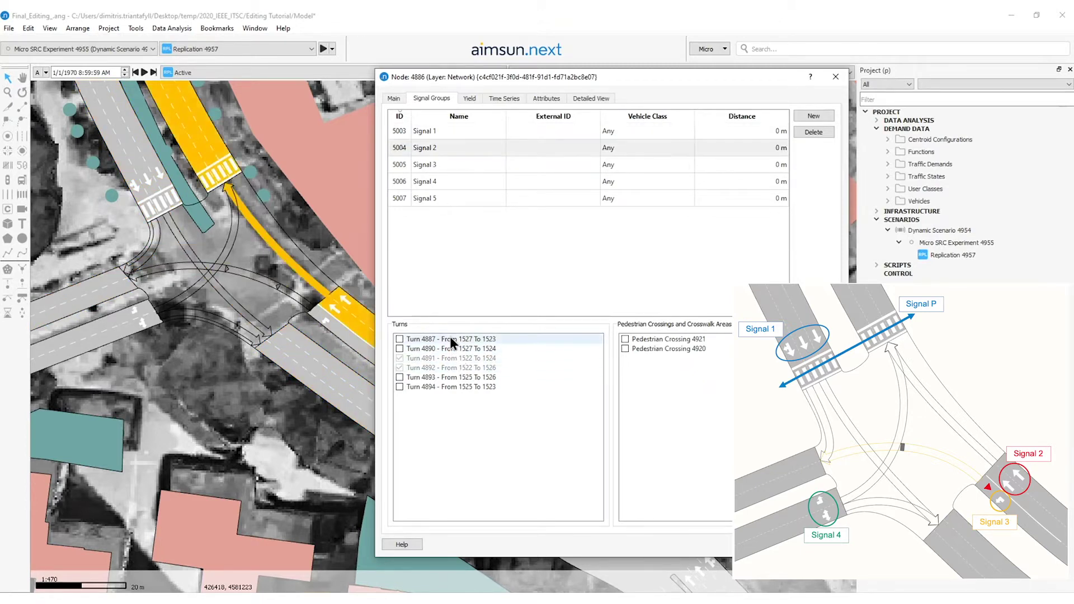
{"action": "left_click", "coordinate": [399, 339]}
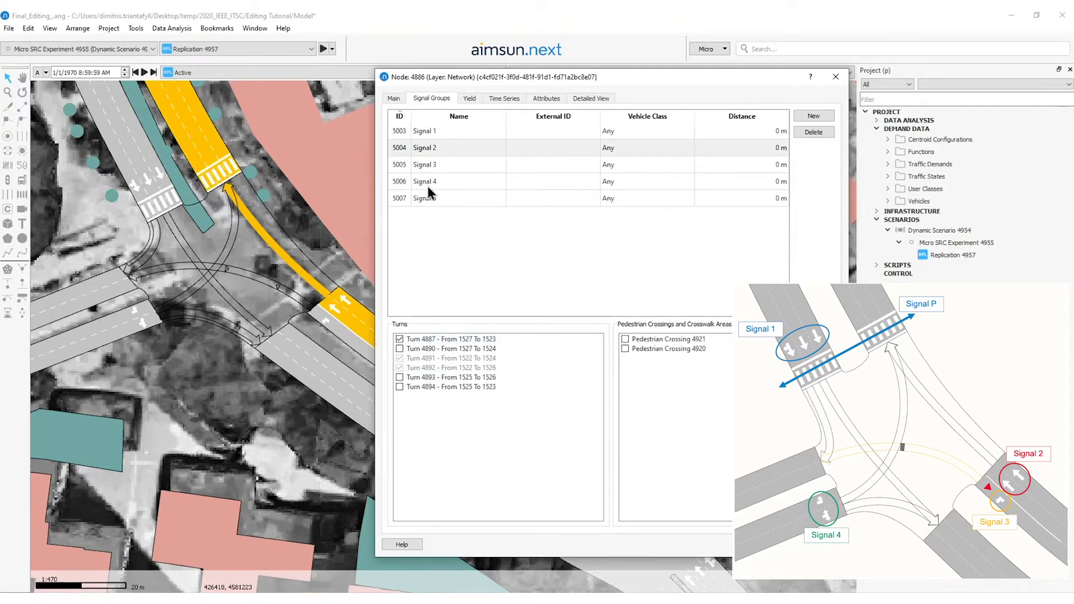
Assign turn 4890 to Signal 3 and turns 4893 and 4894 to Signal 4
{"action": "left_click", "coordinate": [426, 166]}
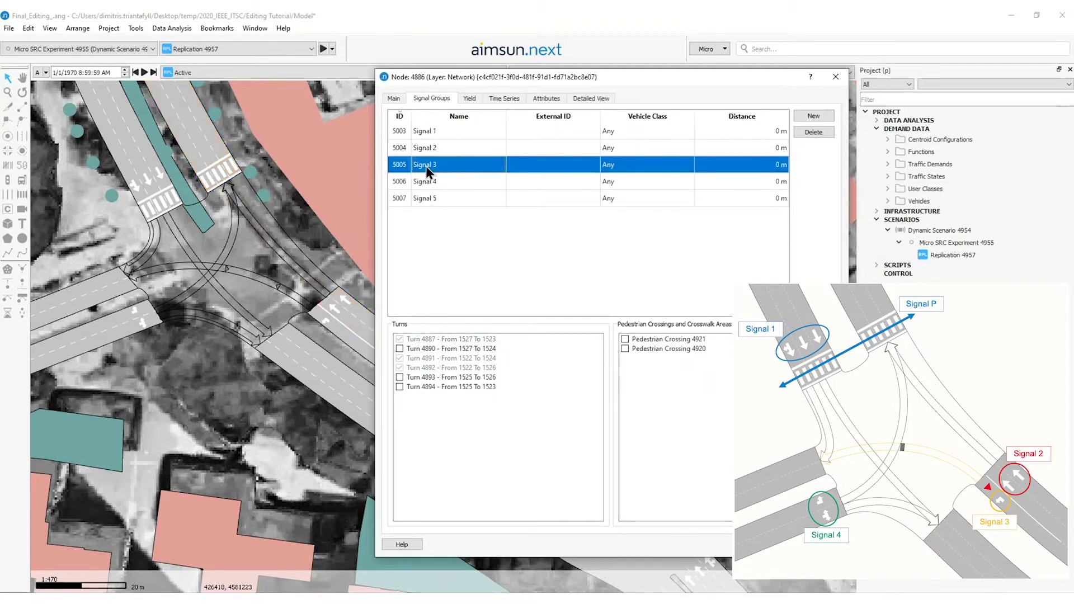
{"action": "left_click", "coordinate": [408, 348]}
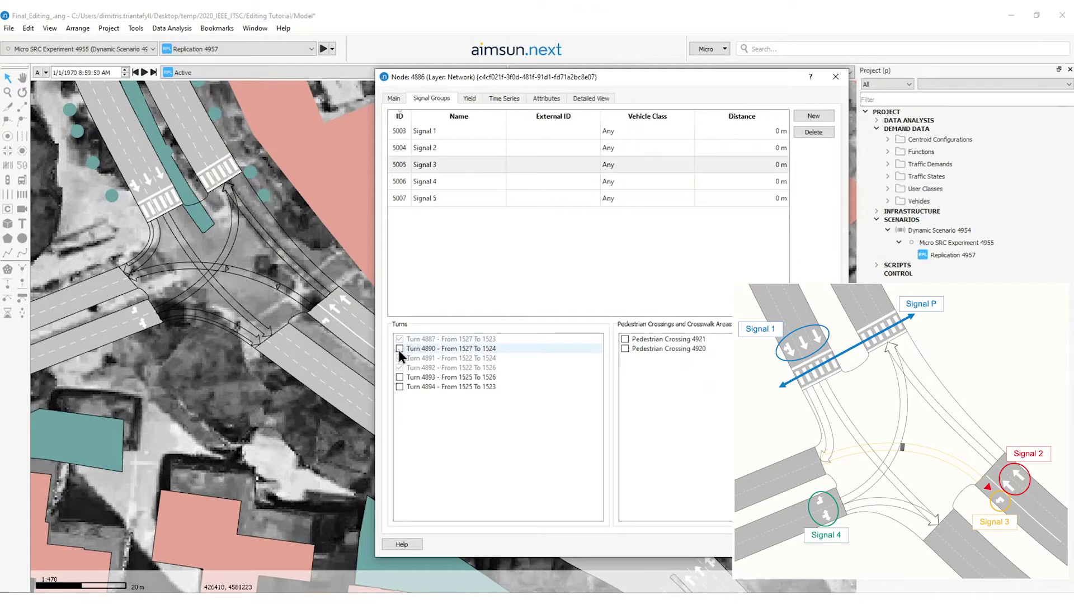
{"action": "left_click", "coordinate": [399, 348]}
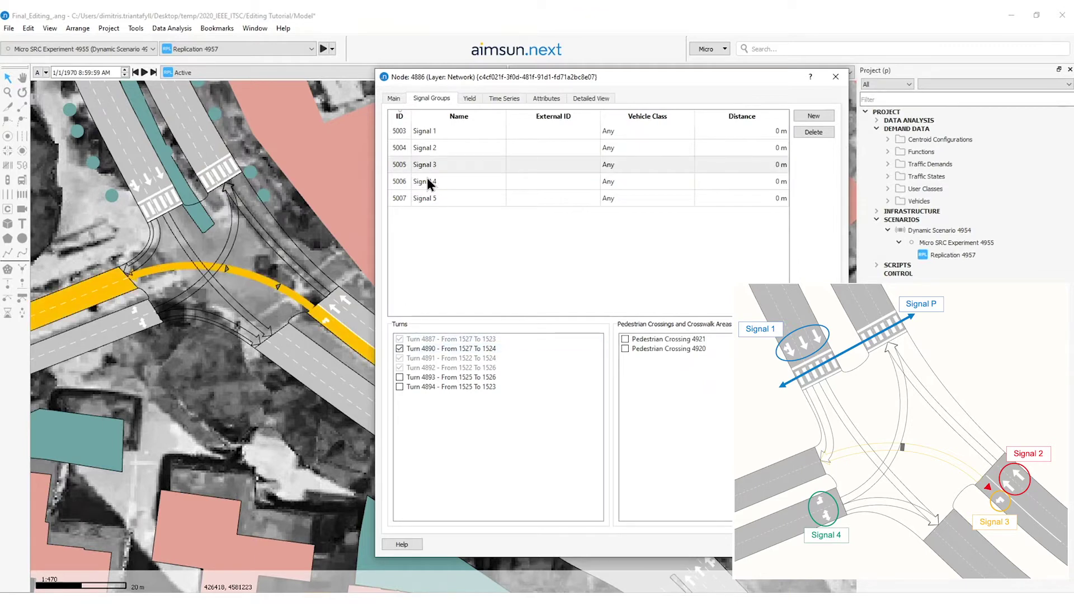
{"action": "left_click", "coordinate": [427, 178]}
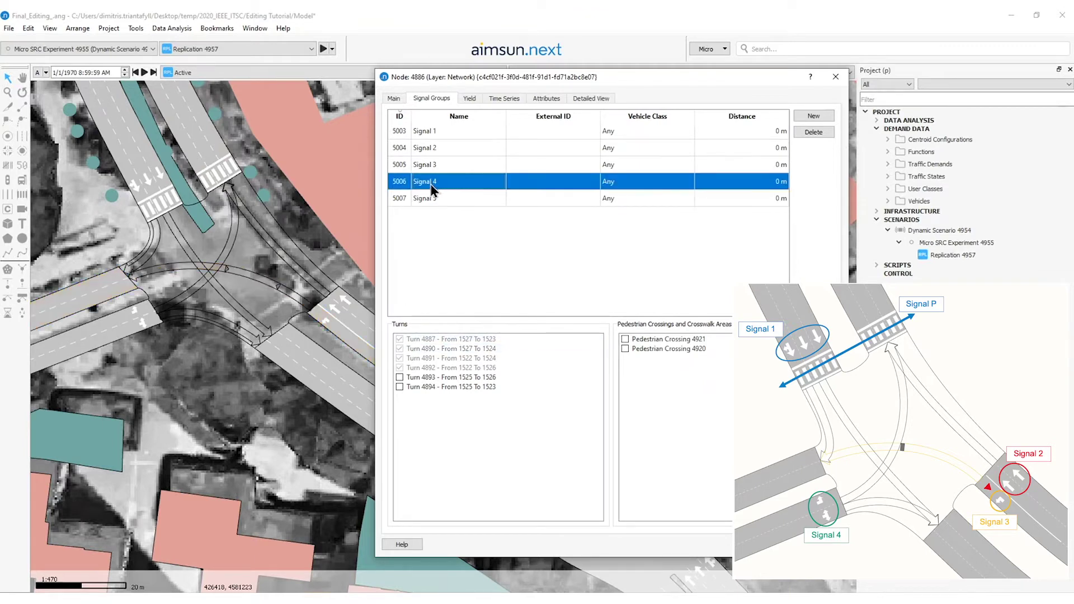
{"action": "left_click", "coordinate": [399, 378]}
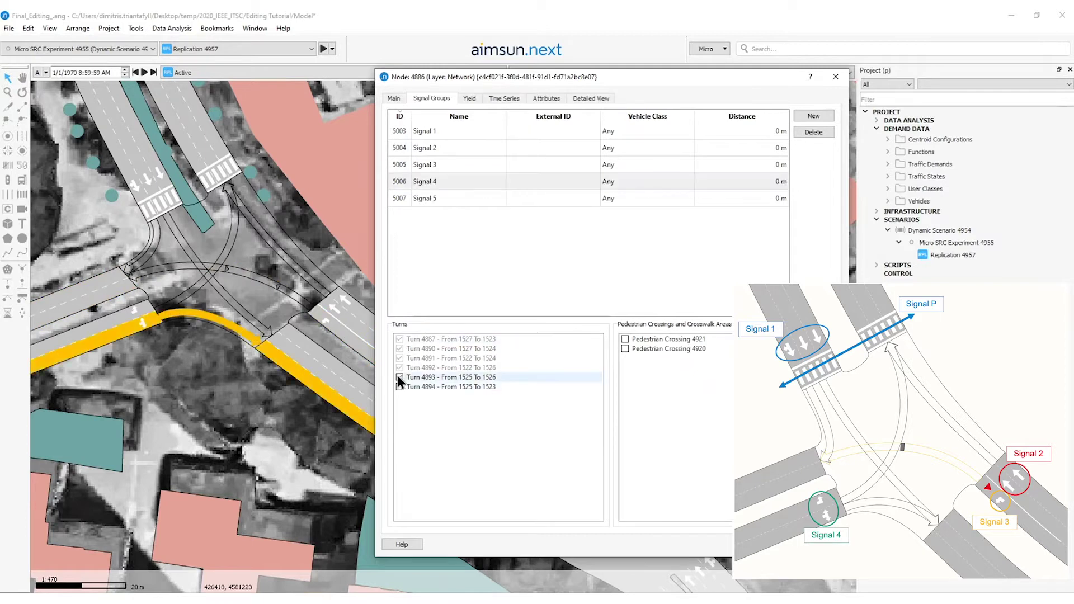
{"action": "left_click", "coordinate": [399, 387]}
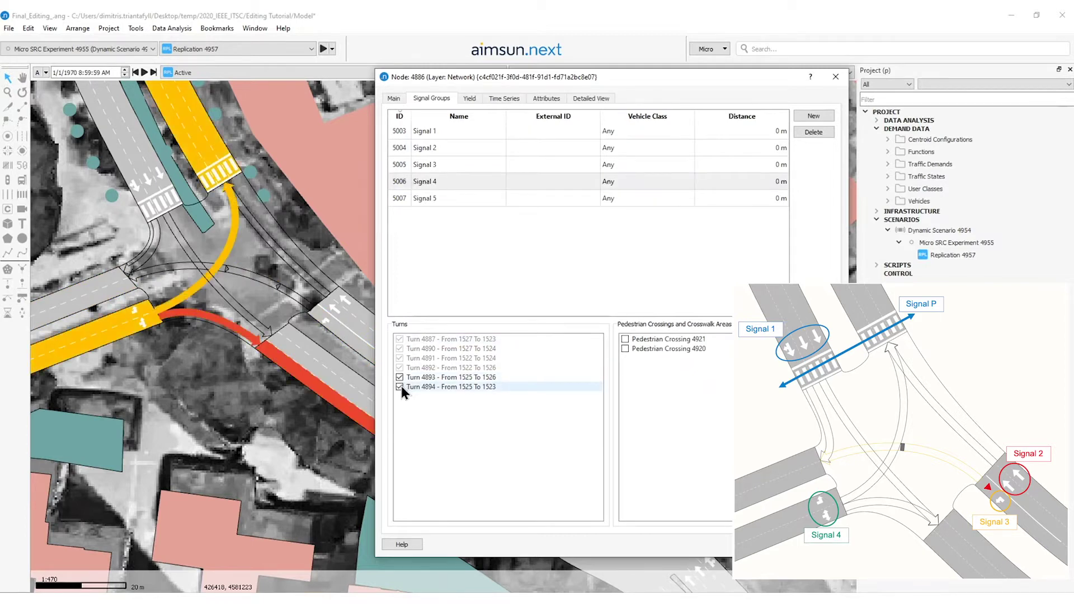
{"action": "left_click", "coordinate": [447, 200]}
Rename Signal 5 to Signal P, give it Pedestrian Crossings 4921 and 4920, and confirm
{"action": "left_click", "coordinate": [445, 202]}
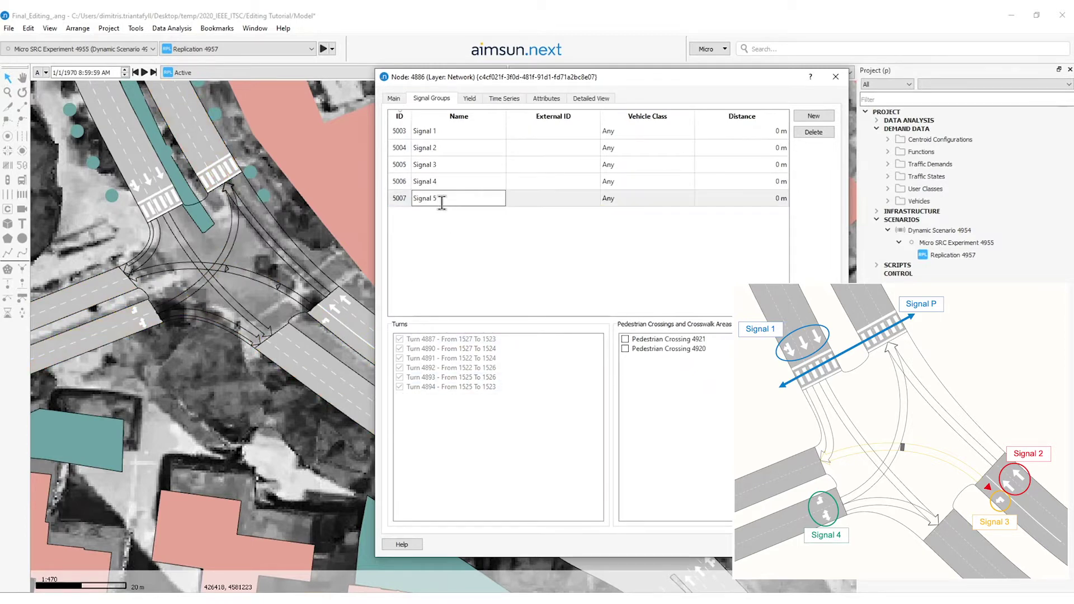
{"action": "key", "text": "BackSpace"}
{"action": "type", "text": "P"}
{"action": "key", "text": "Return"}
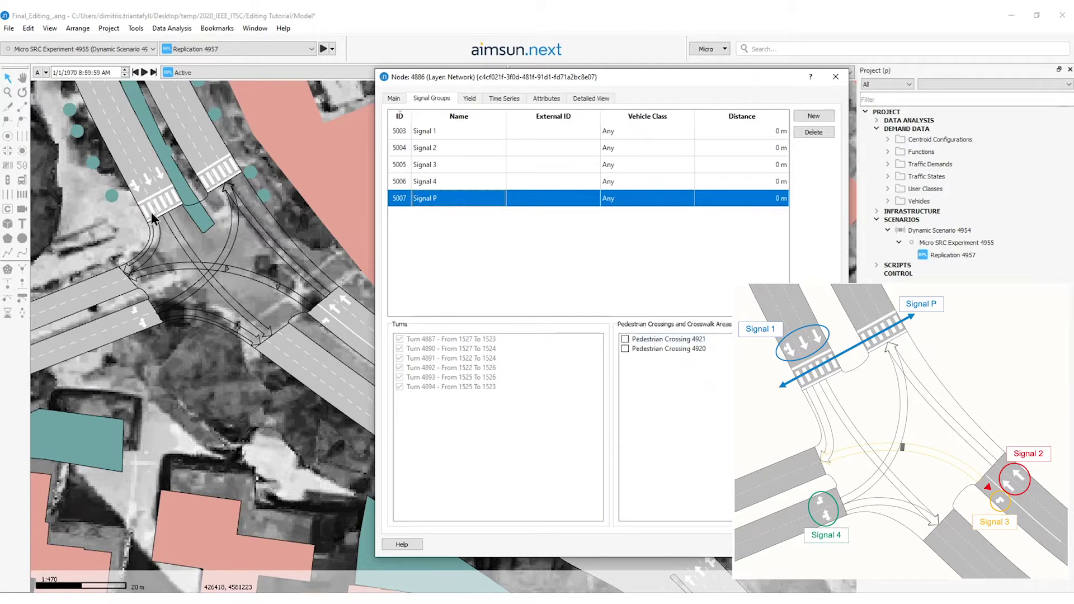
{"action": "left_click", "coordinate": [625, 339]}
{"action": "left_click", "coordinate": [625, 349]}
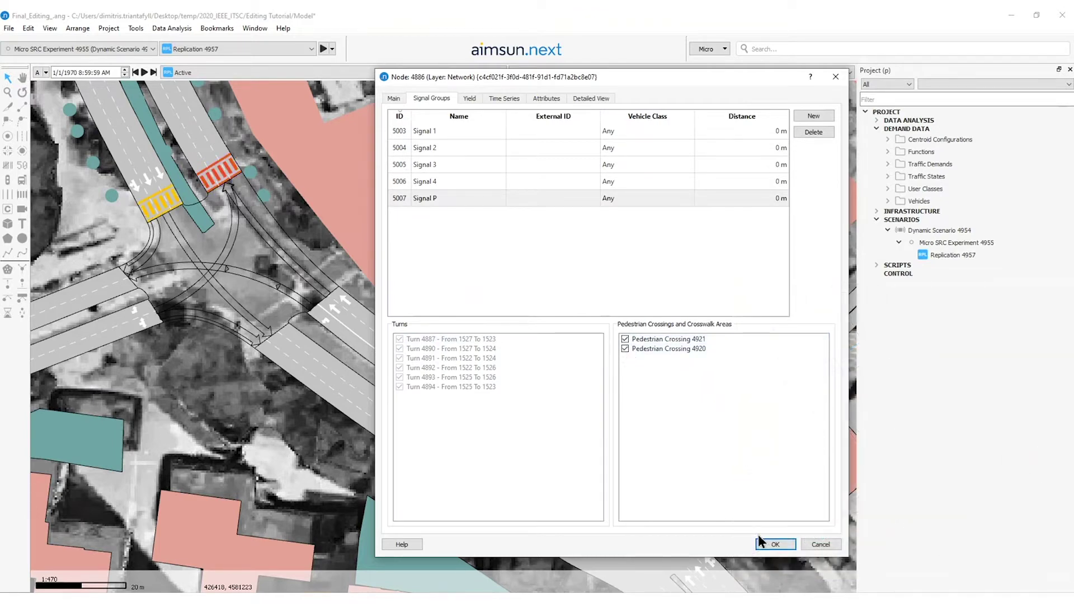
{"action": "left_click", "coordinate": [777, 544]}
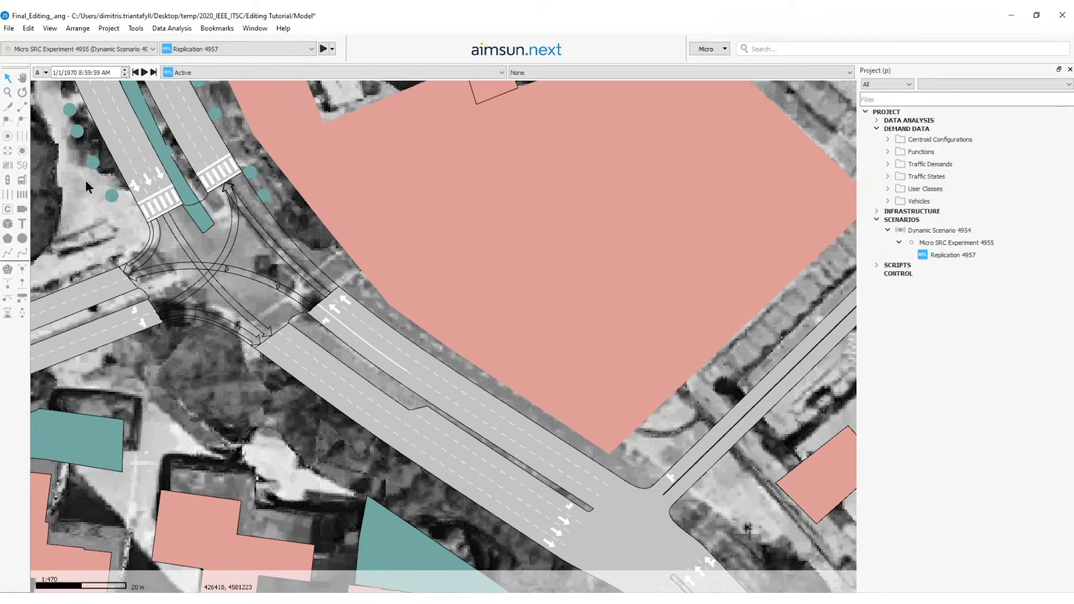
Add Control Plan 00:00:00 to the project from the New > Control menu
{"action": "left_click", "coordinate": [888, 113]}
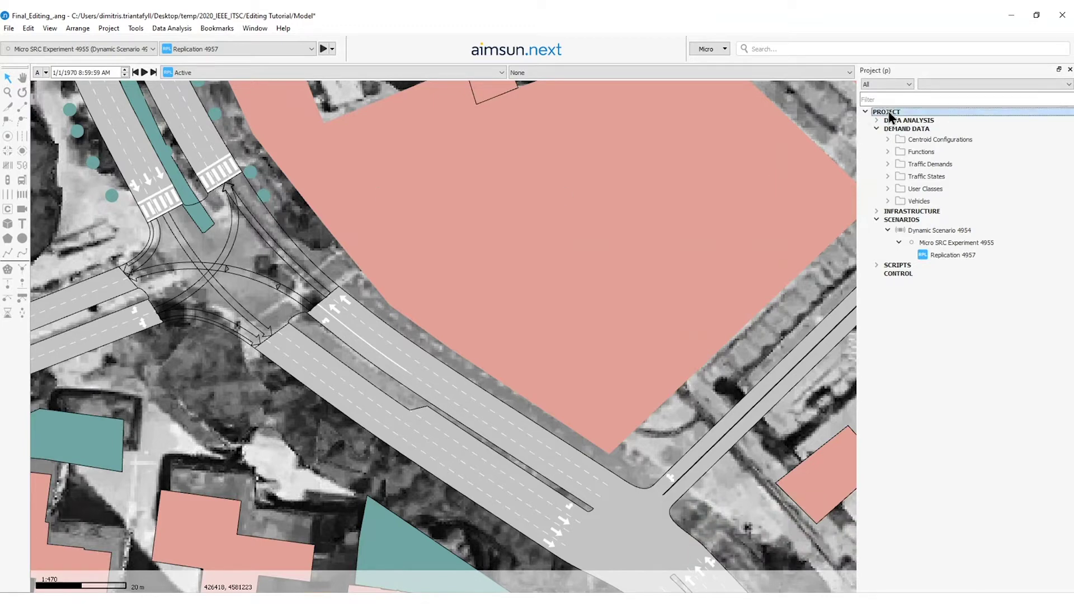
{"action": "left_click", "coordinate": [106, 27]}
{"action": "mouse_move", "coordinate": [205, 45]}
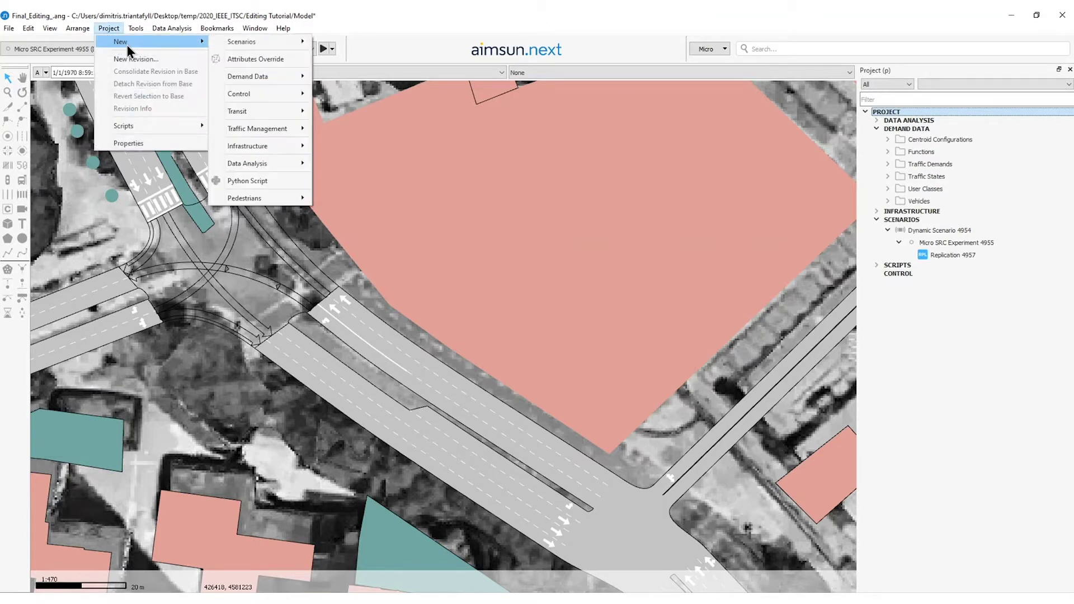
{"action": "mouse_move", "coordinate": [253, 94]}
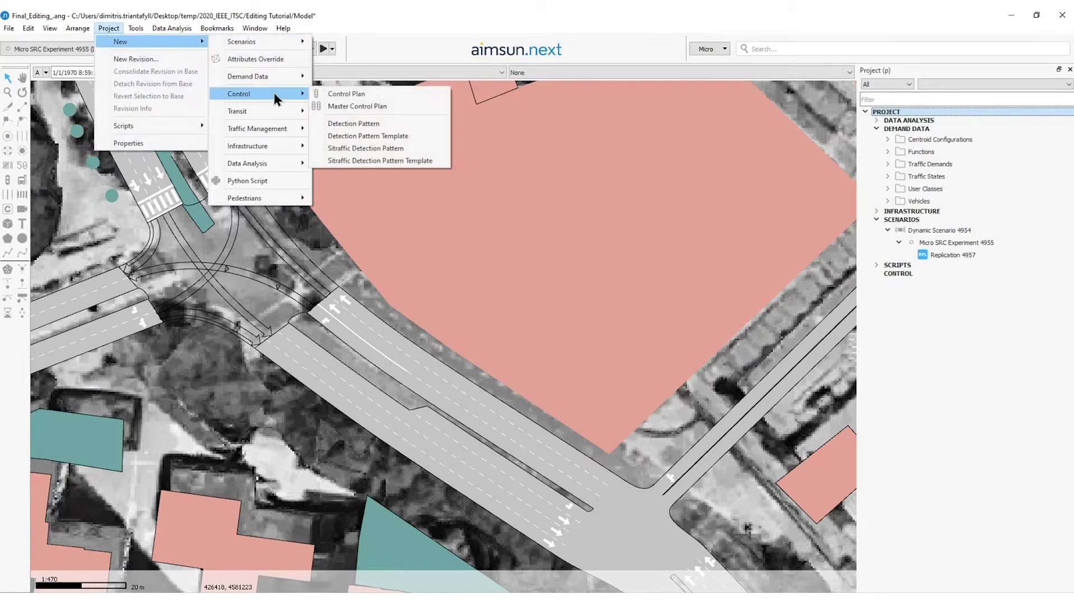
{"action": "left_click", "coordinate": [318, 94]}
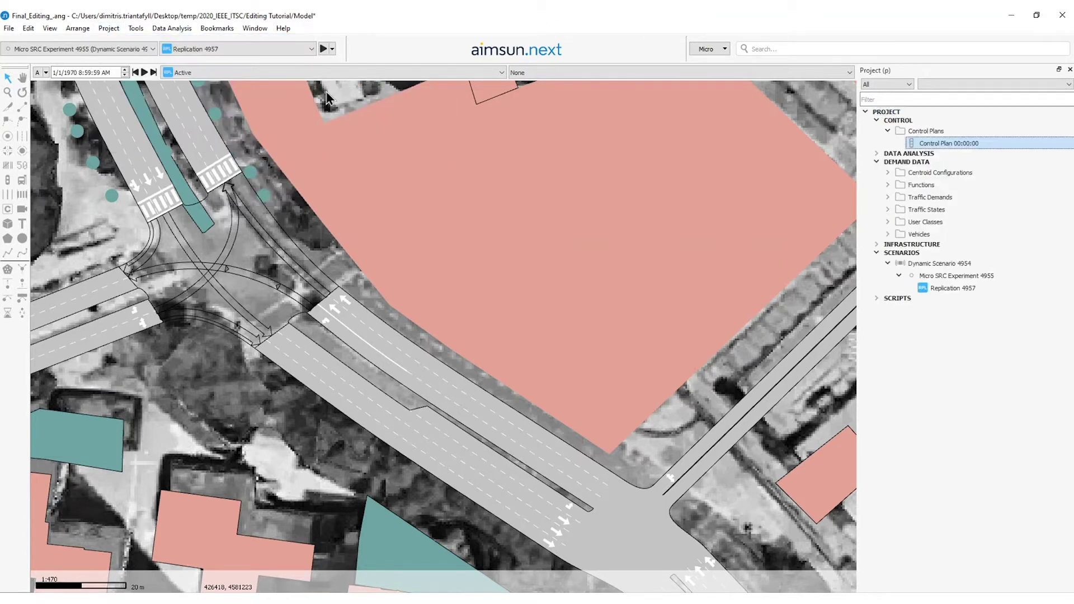
Rename the new control plan to Control Plan AM
{"action": "right_click", "coordinate": [955, 146]}
{"action": "left_click", "coordinate": [983, 170]}
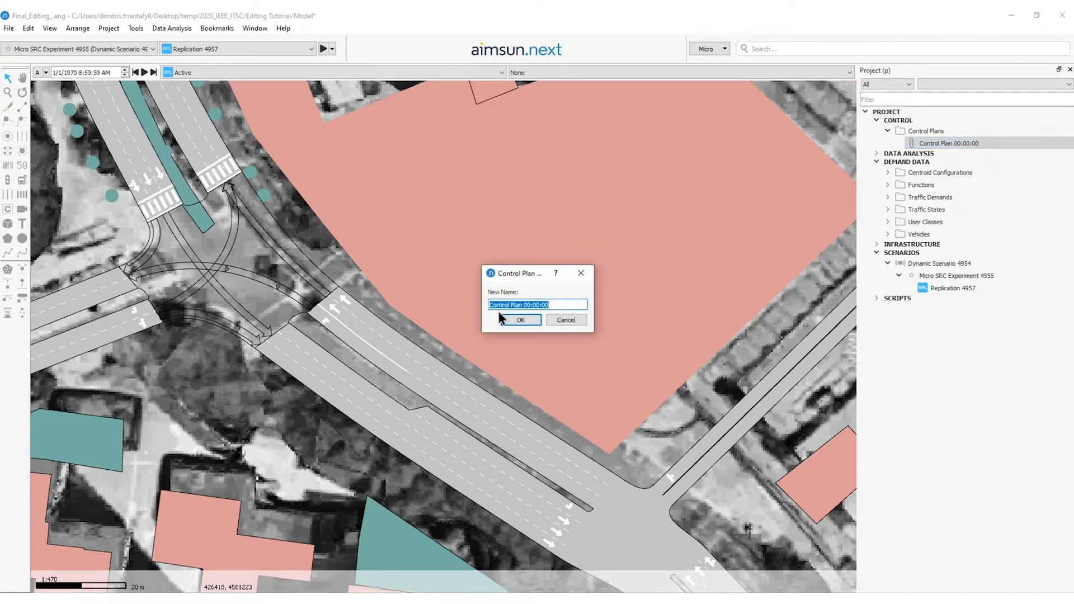
{"action": "key", "text": "End"}
{"action": "key", "text": "BackSpace"}
{"action": "key", "text": "BackSpace"}
{"action": "key", "text": "BackSpace"}
{"action": "key", "text": "BackSpace"}
{"action": "key", "text": "BackSpace"}
{"action": "key", "text": "BackSpace"}
{"action": "key", "text": "BackSpace"}
{"action": "key", "text": "BackSpace"}
{"action": "type", "text": "AM"}
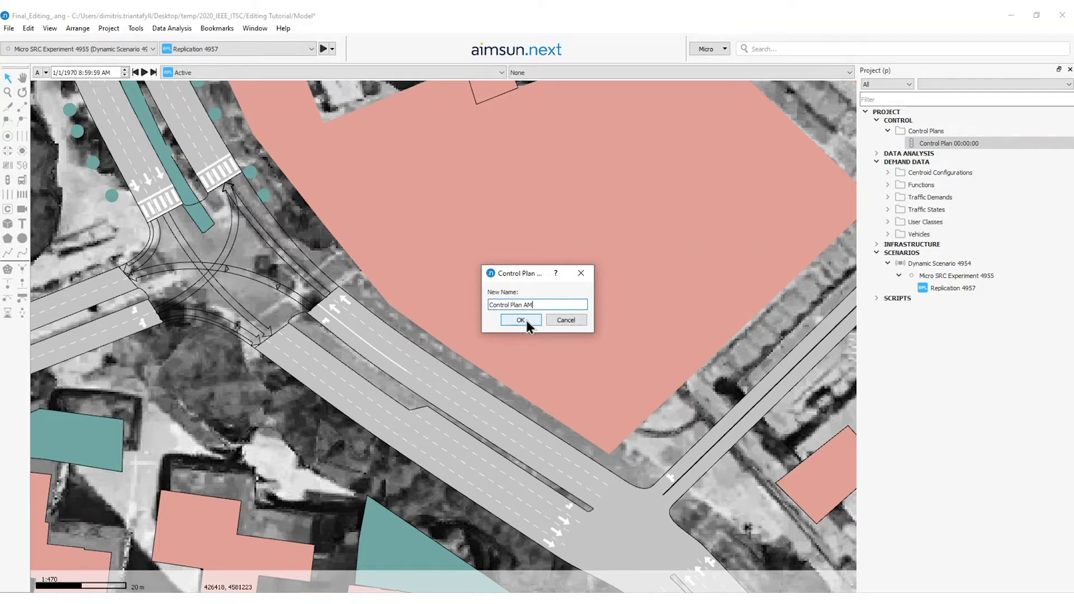
{"action": "left_click", "coordinate": [521, 320]}
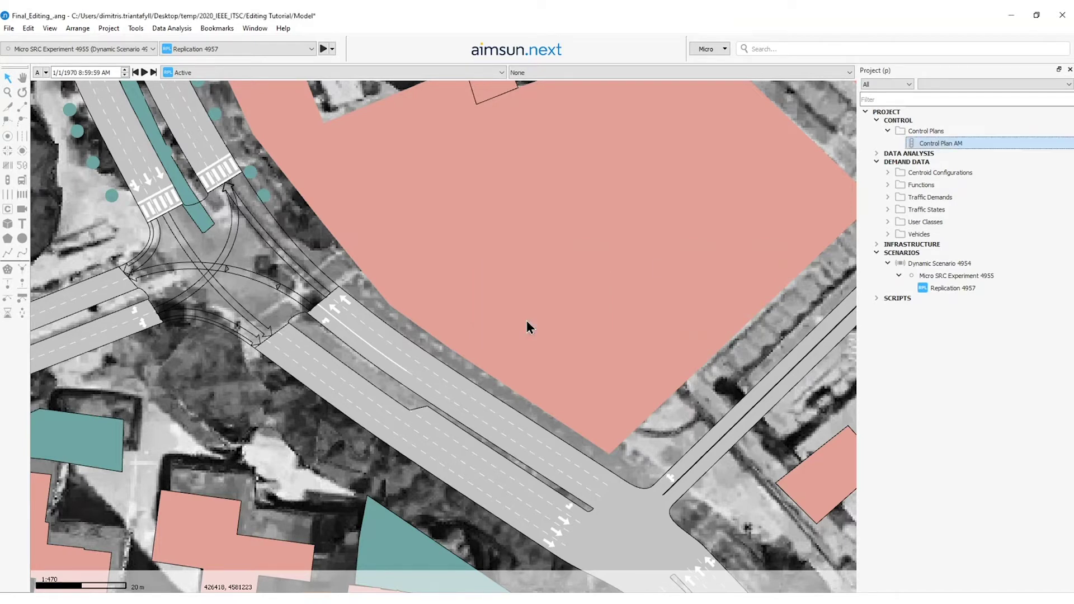
Give Control Plan AM an 08:00:00 initial time, review node 4886, and close the plan
{"action": "double_click", "coordinate": [970, 143]}
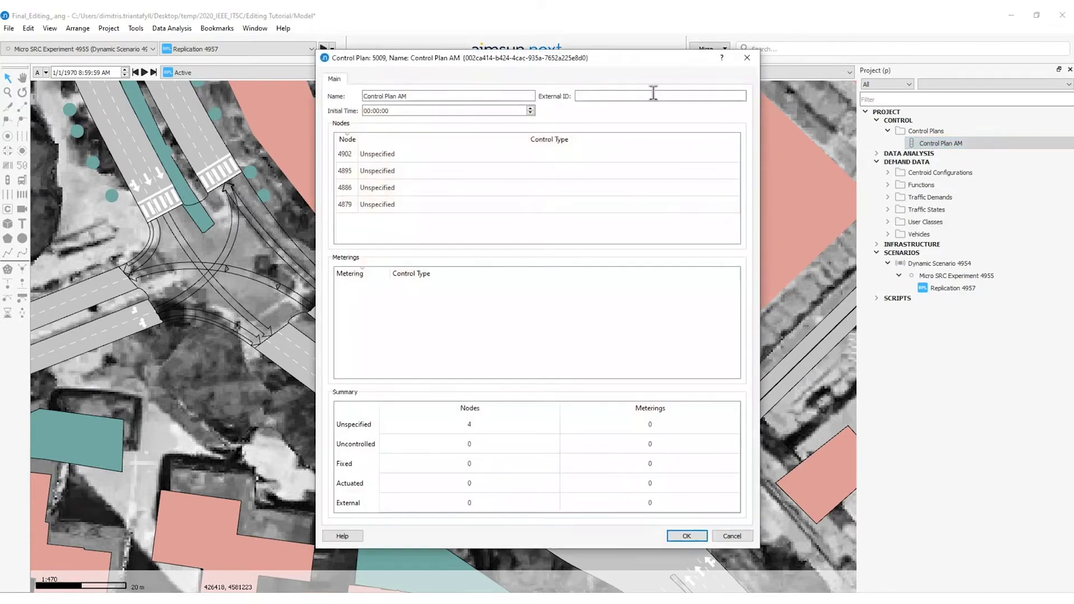
{"action": "left_click", "coordinate": [372, 110]}
{"action": "type", "text": "08"}
{"action": "left_click_drag", "start_coordinate": [403, 65], "coordinate": [447, 65]}
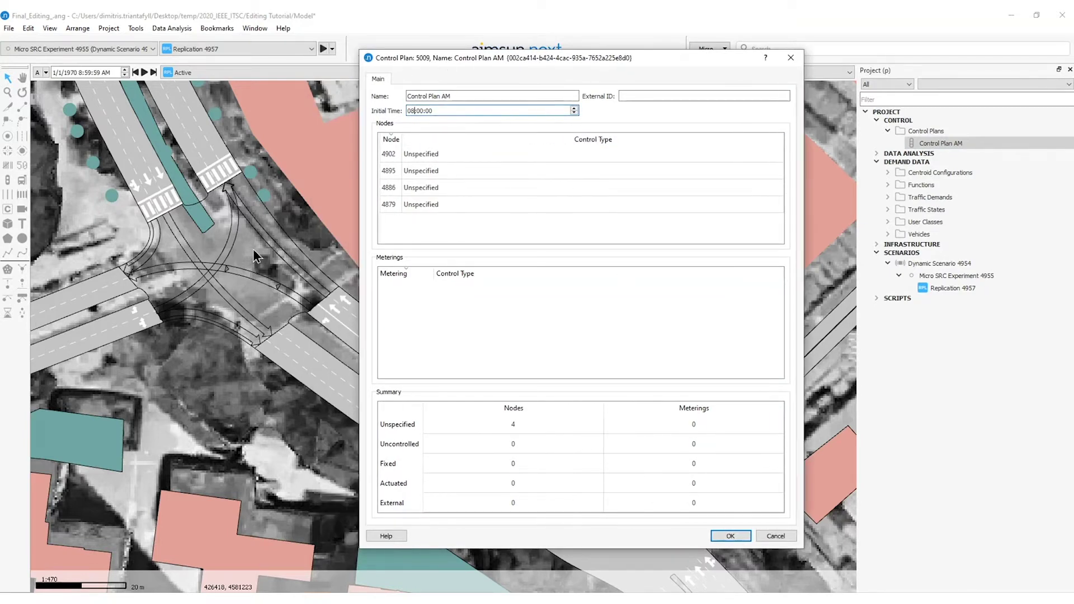
{"action": "scroll", "coordinate": [282, 244], "scroll_direction": "up", "scroll_amount": 3}
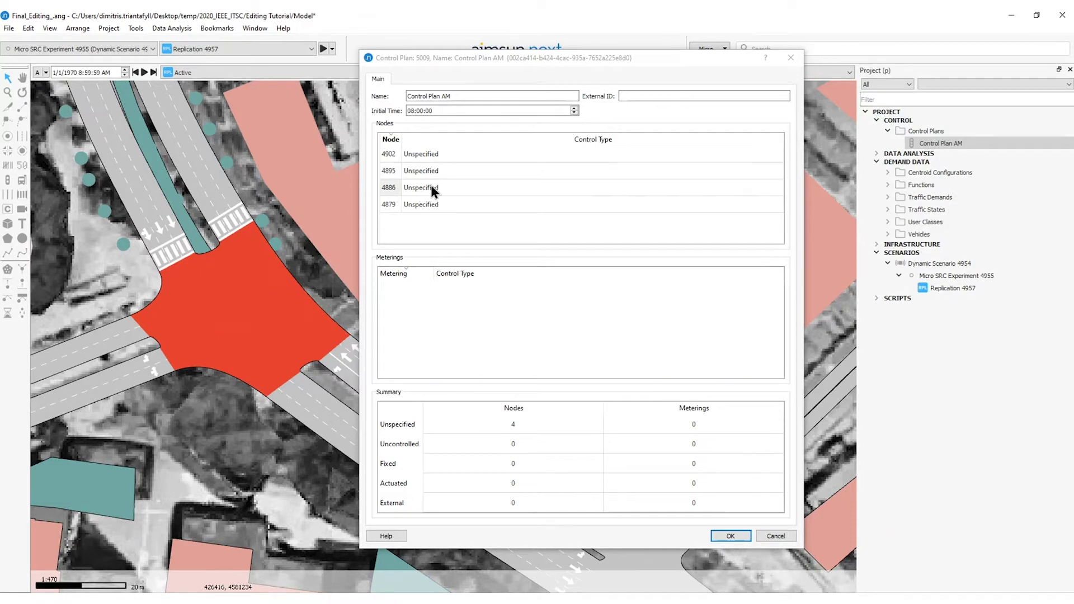
{"action": "double_click", "coordinate": [432, 188]}
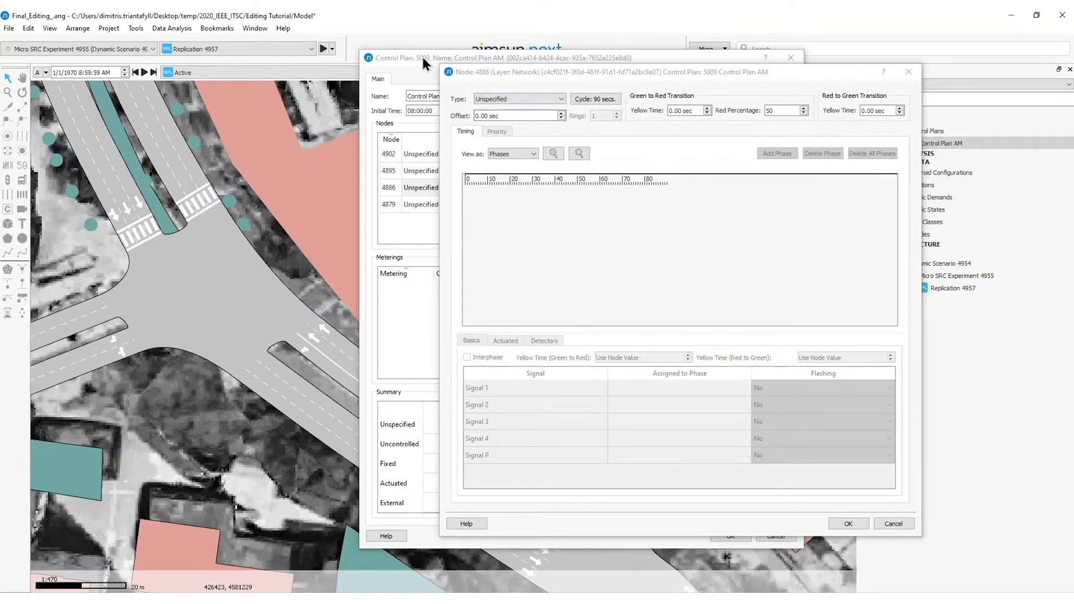
{"action": "left_click", "coordinate": [851, 525]}
{"action": "left_click", "coordinate": [730, 536]}
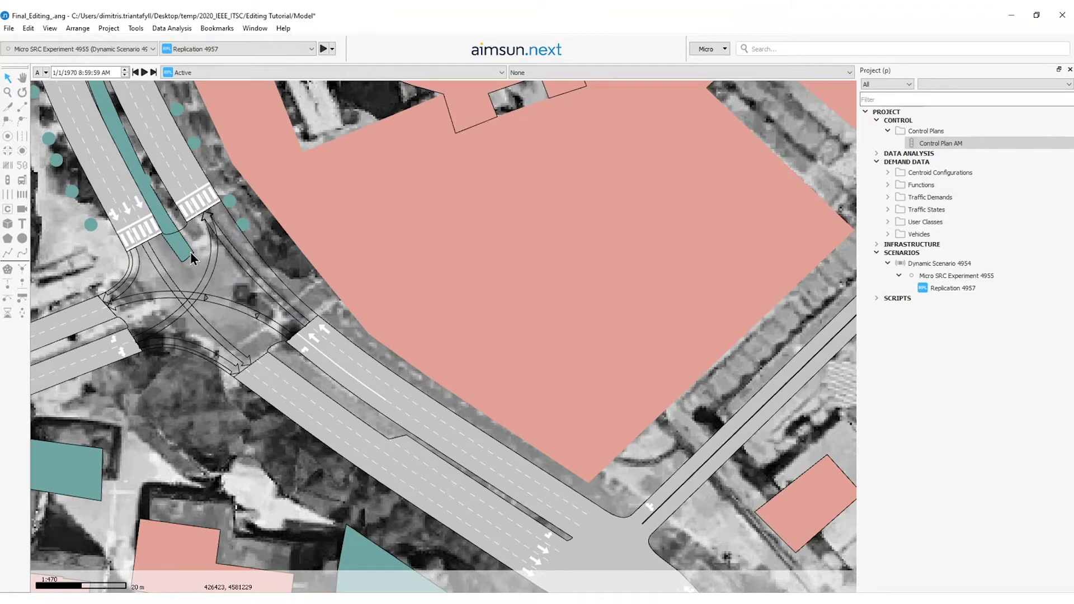
Edit node 4886 in Control Plan AM, set it to Fixed control, and check the 90-second cycle
{"action": "right_click", "coordinate": [191, 253]}
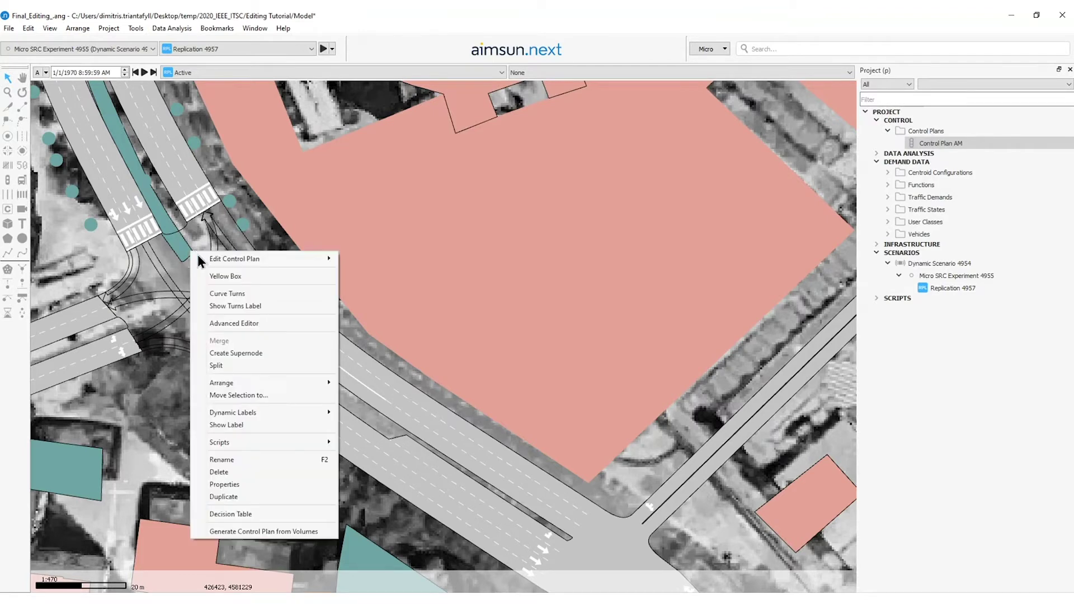
{"action": "mouse_move", "coordinate": [245, 258]}
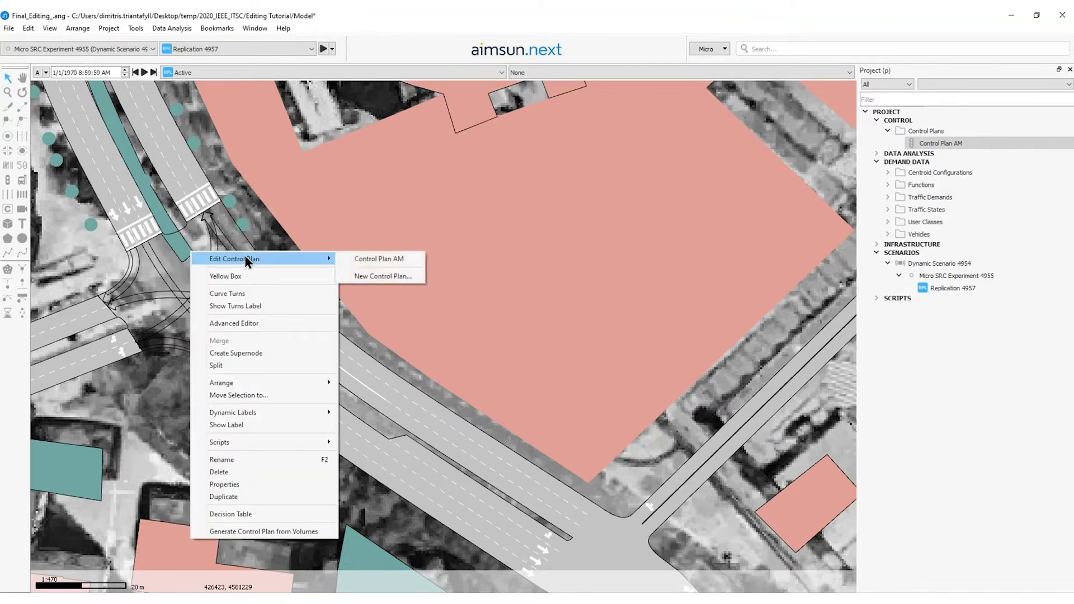
{"action": "left_click", "coordinate": [371, 259]}
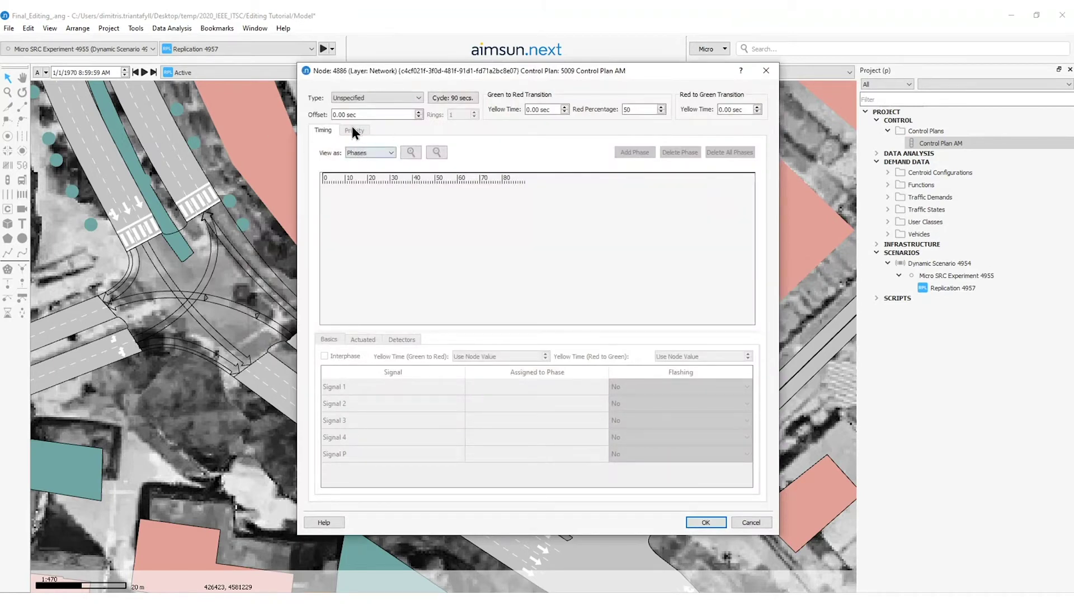
{"action": "left_click", "coordinate": [374, 95]}
{"action": "left_click", "coordinate": [371, 121]}
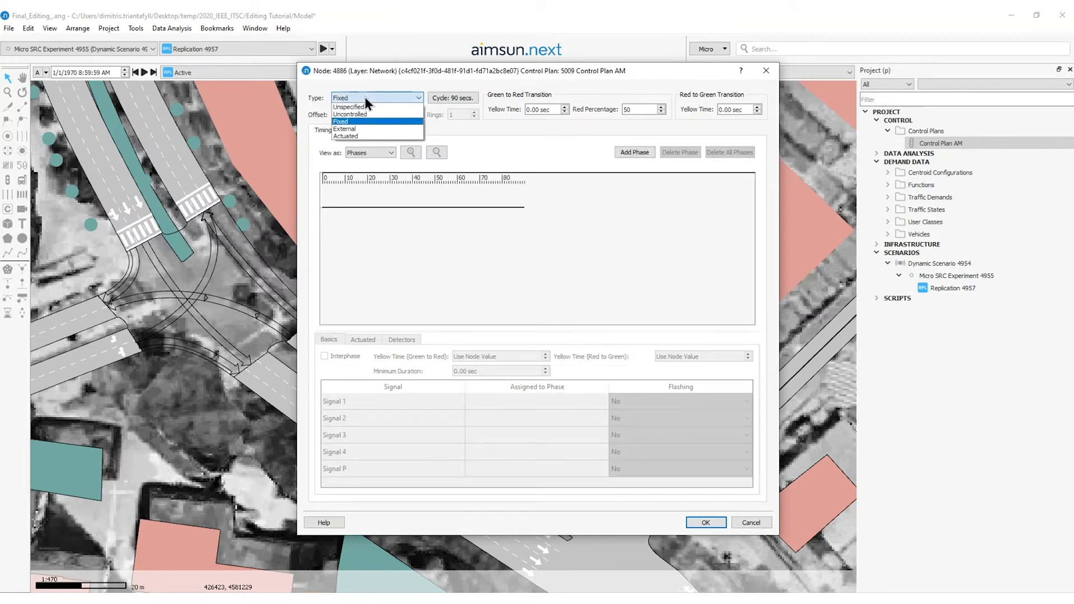
{"action": "left_click", "coordinate": [365, 98]}
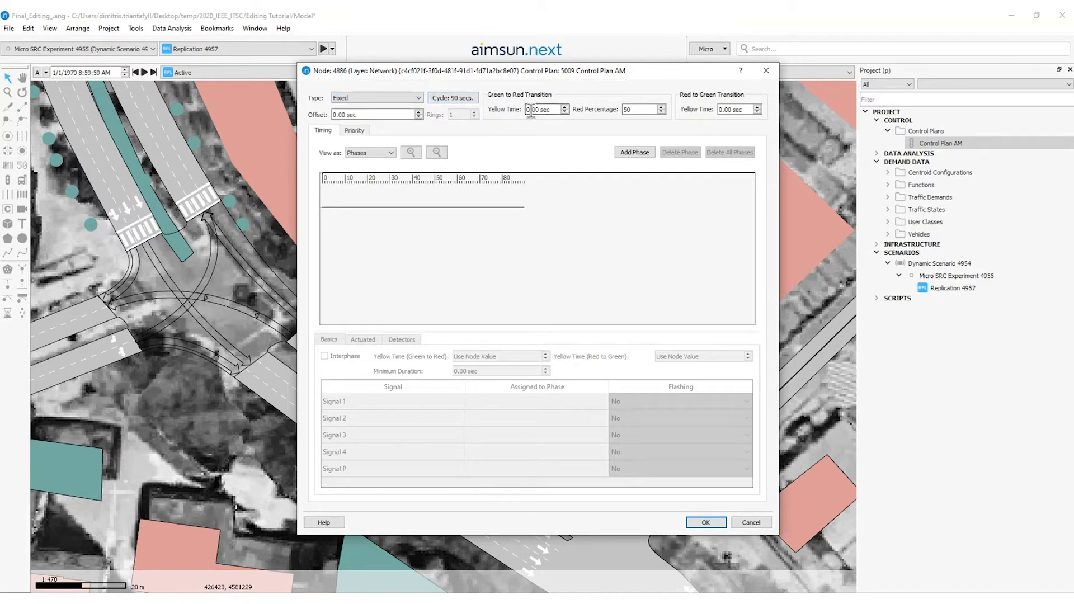
{"action": "left_click", "coordinate": [454, 100]}
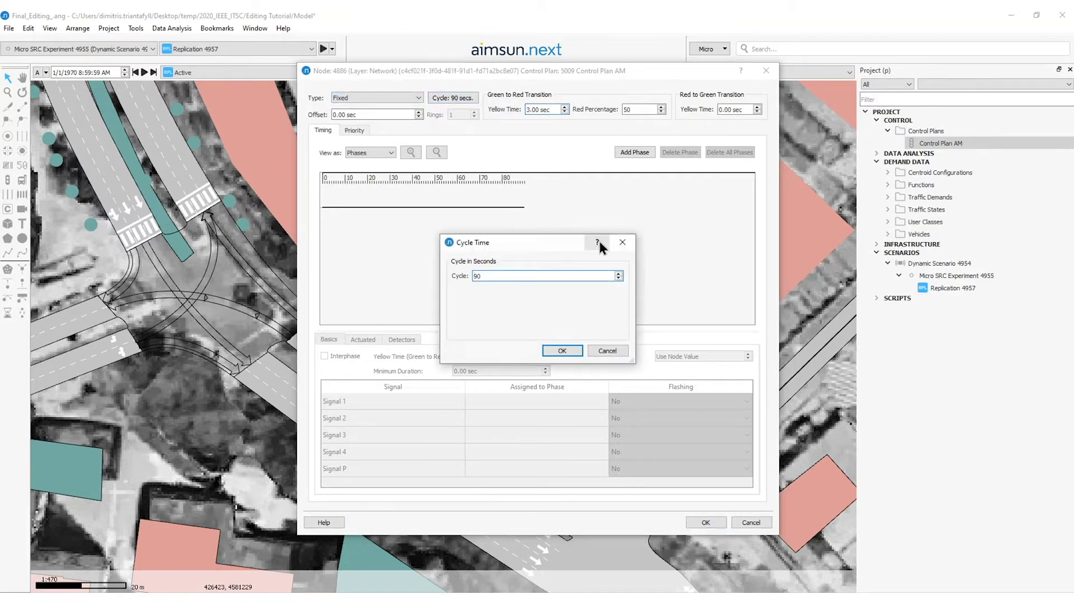
{"action": "left_click", "coordinate": [620, 240]}
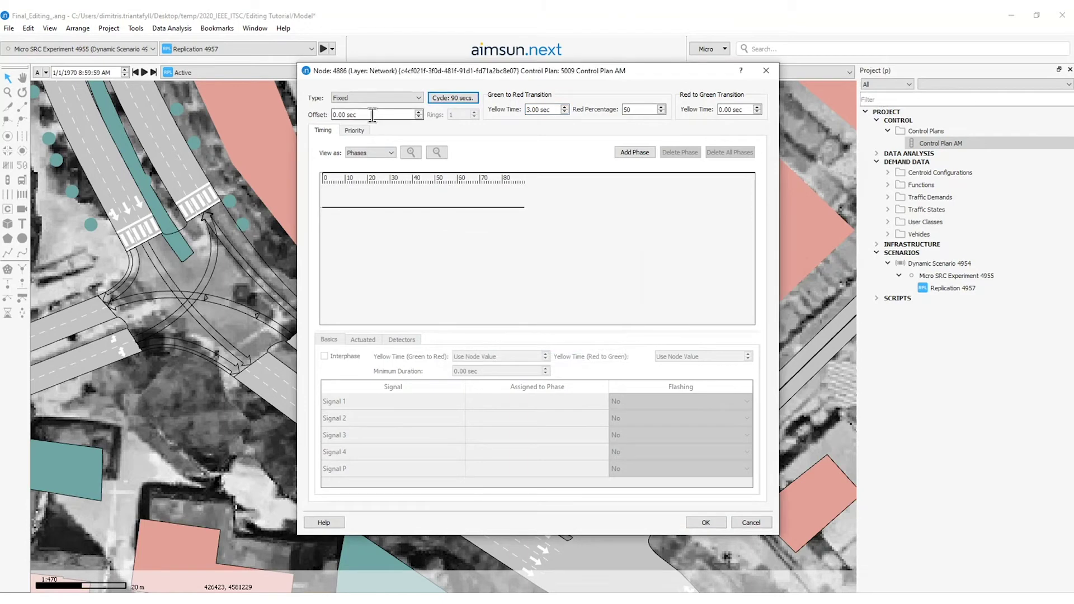
{"action": "left_click", "coordinate": [357, 154]}
Show the timing as signal groups and give Signals 1 and 2 start 0, duration 40
{"action": "left_click", "coordinate": [370, 169]}
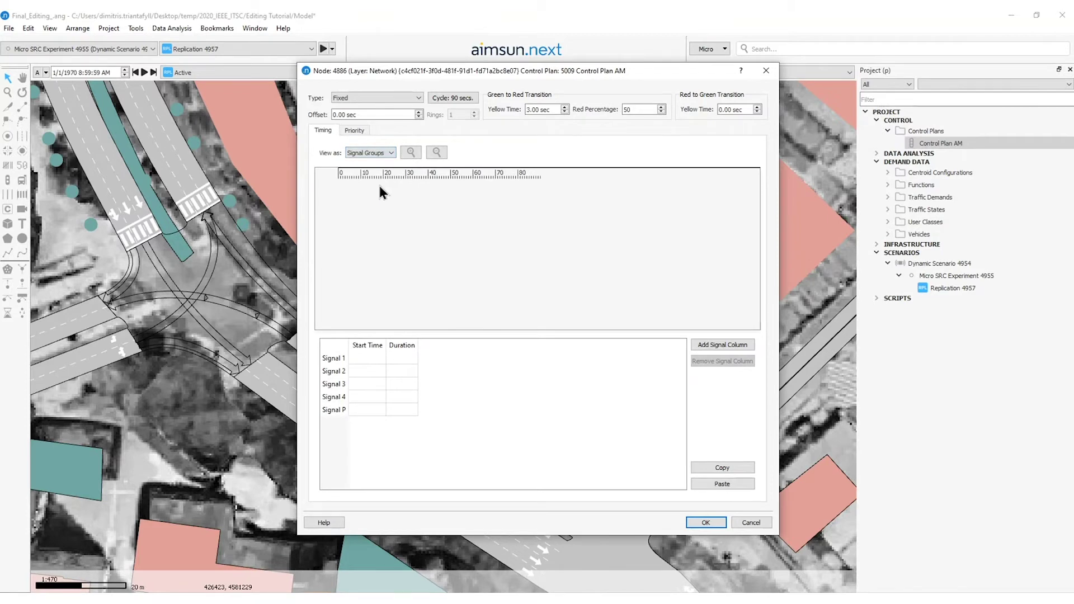
{"action": "left_click", "coordinate": [357, 358]}
{"action": "type", "text": "0"}
{"action": "left_click", "coordinate": [394, 358]}
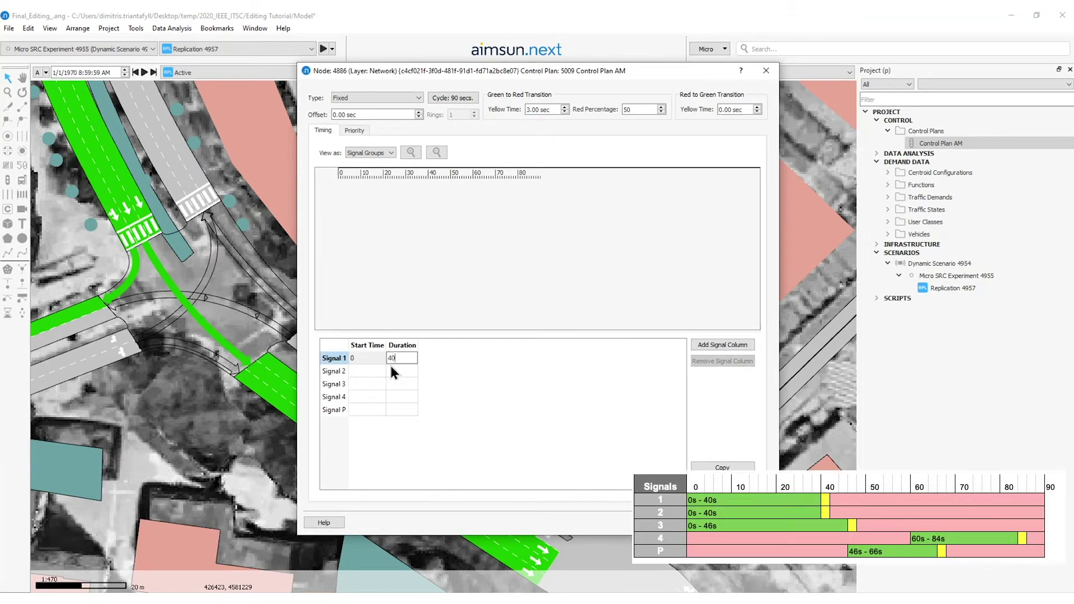
{"action": "left_click", "coordinate": [368, 371]}
{"action": "type", "text": "0"}
{"action": "left_click", "coordinate": [394, 371]}
{"action": "type", "text": "40"}
Time Signal 3 at 0/46, Signal 4 at 60/24 and Signal P at 46/20 seconds
{"action": "left_click", "coordinate": [365, 384]}
{"action": "type", "text": "0"}
{"action": "left_click", "coordinate": [397, 384]}
{"action": "type", "text": "46"}
{"action": "left_click", "coordinate": [366, 396]}
{"action": "type", "text": "60"}
{"action": "left_click", "coordinate": [397, 396]}
{"action": "type", "text": "24"}
{"action": "left_click", "coordinate": [373, 409]}
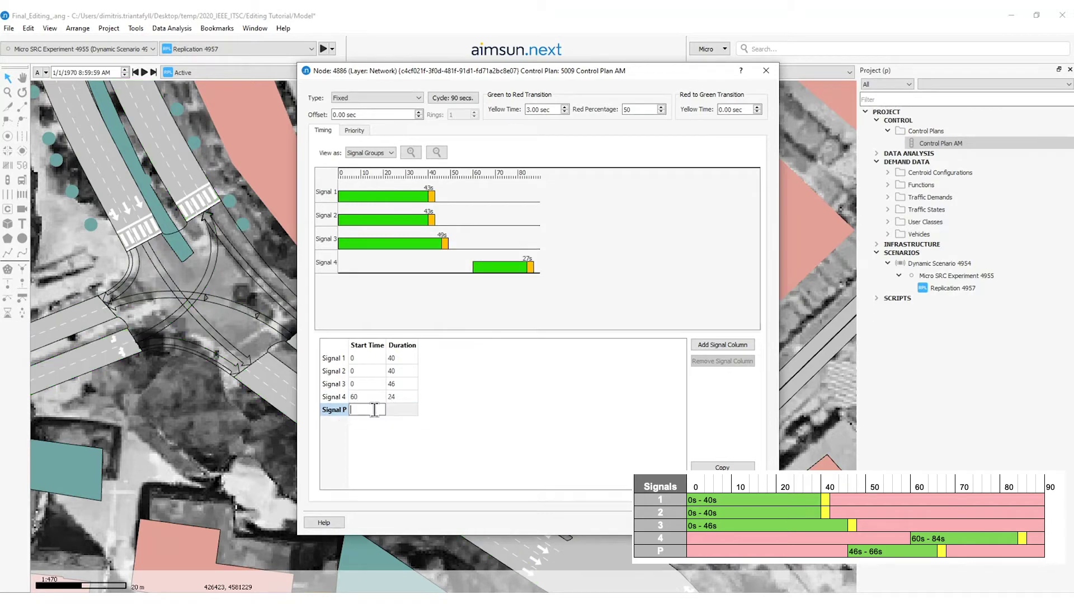
{"action": "type", "text": "46"}
{"action": "left_click", "coordinate": [398, 409]}
{"action": "type", "text": "20"}
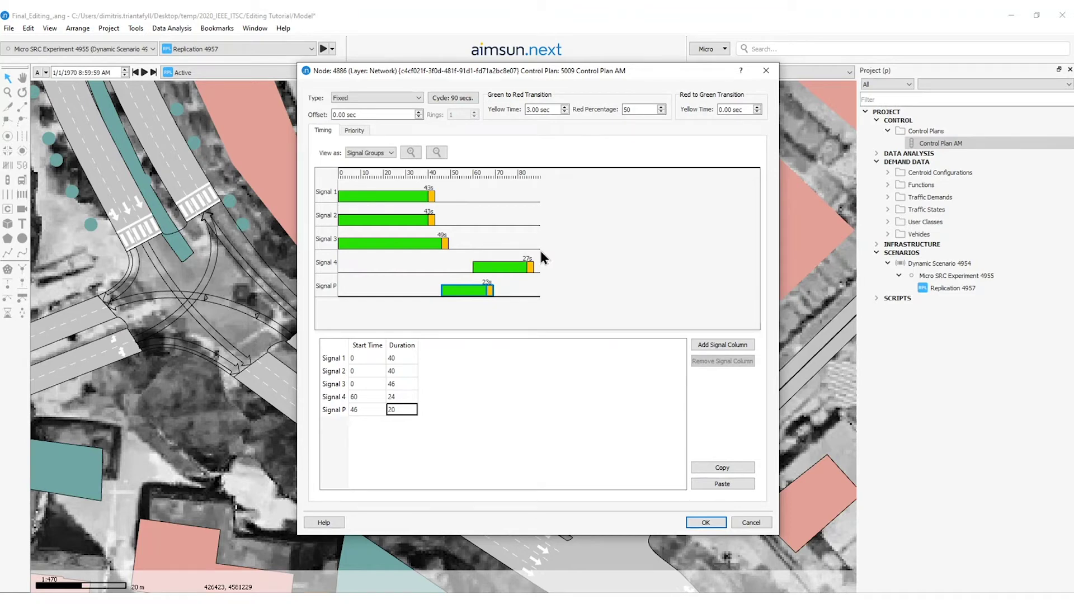
{"action": "right_click", "coordinate": [608, 165]}
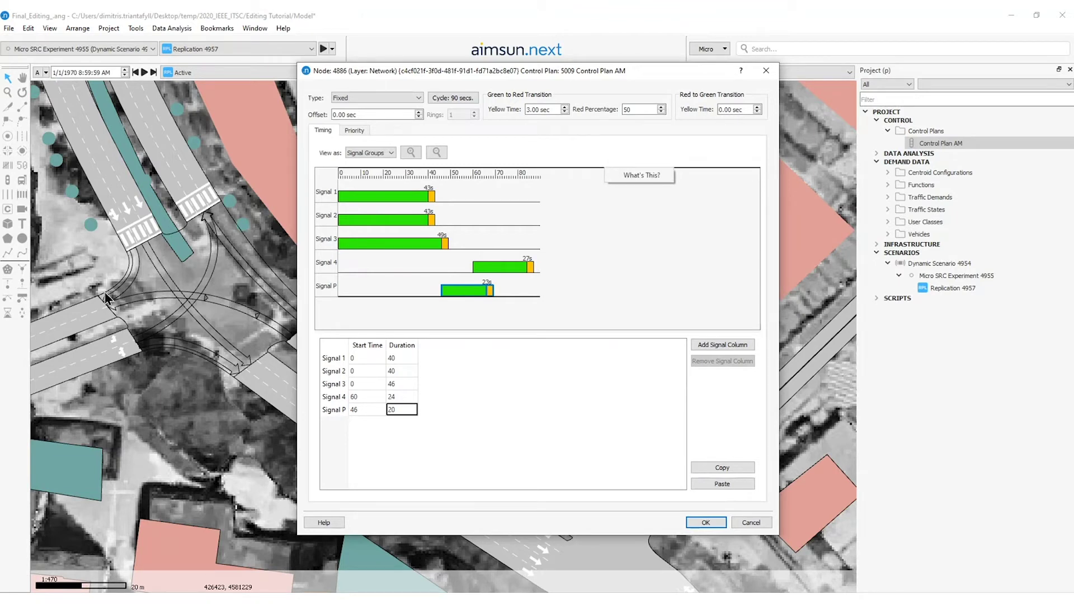
Switch the timing view to Phases and inspect the signals of phases 1 to 5
{"action": "left_click", "coordinate": [391, 149]}
{"action": "left_click", "coordinate": [391, 149]}
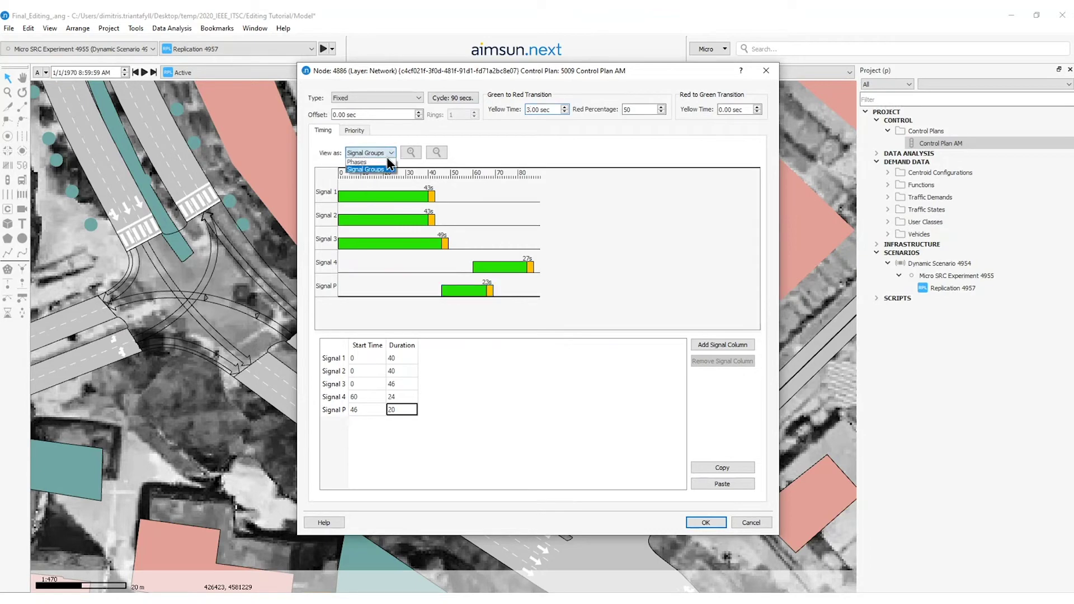
{"action": "left_click", "coordinate": [384, 161]}
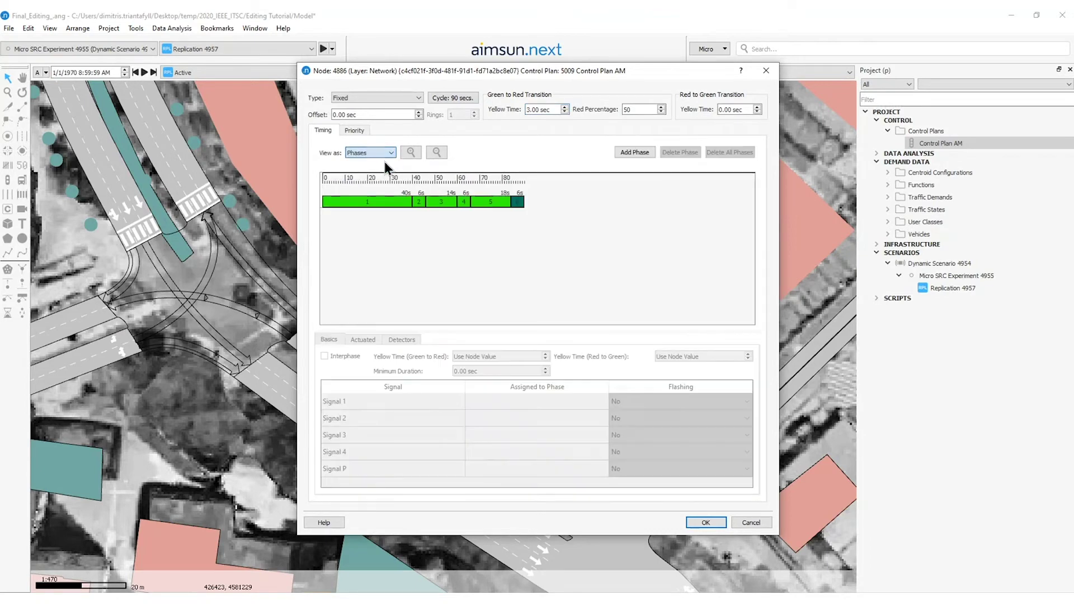
{"action": "left_click", "coordinate": [377, 207]}
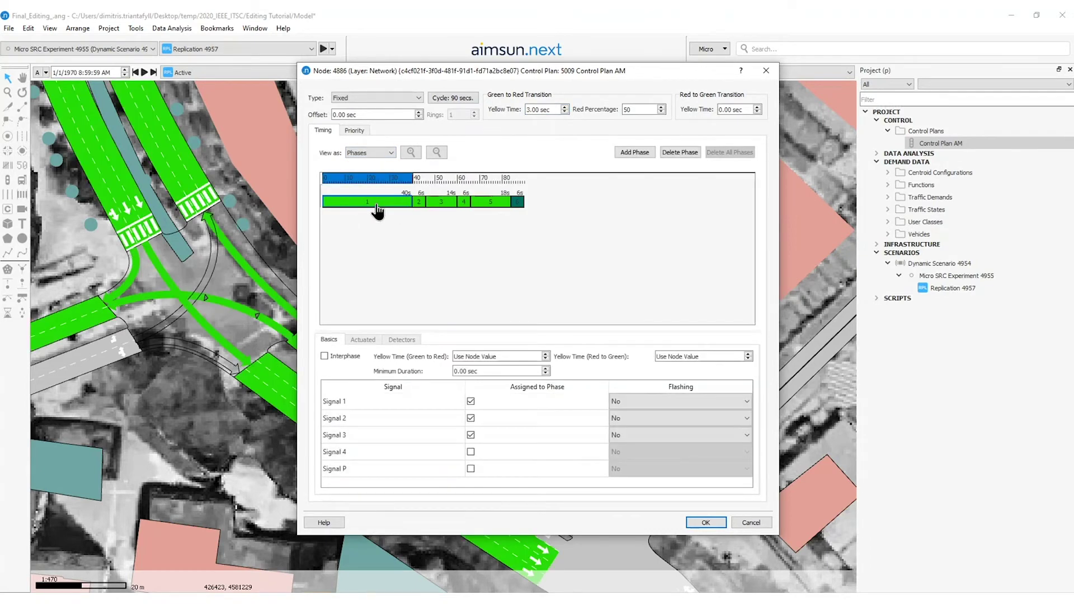
{"action": "left_click", "coordinate": [419, 202]}
{"action": "left_click", "coordinate": [440, 202]}
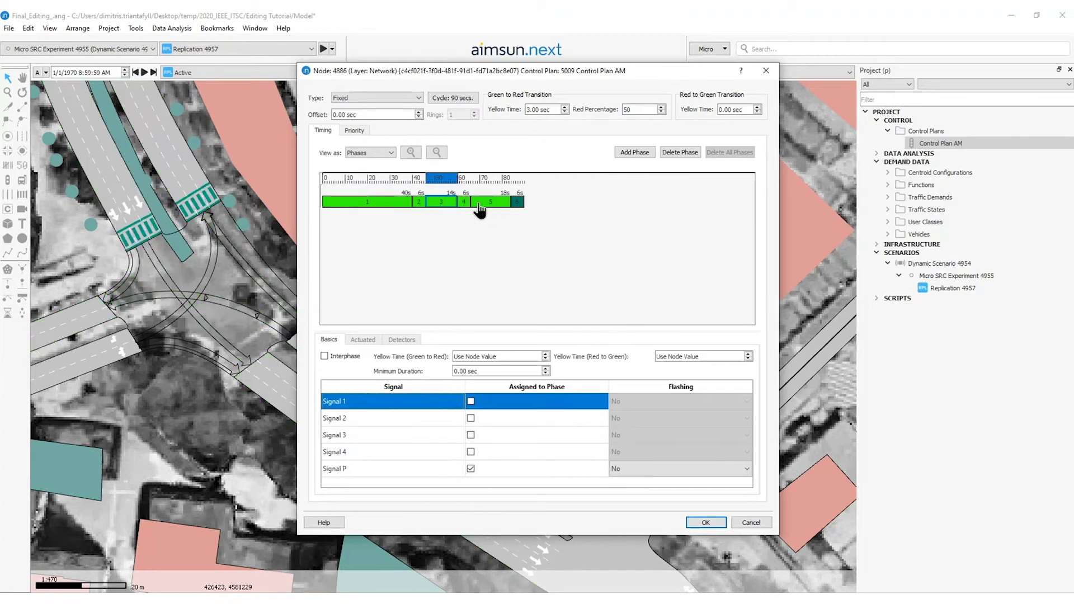
{"action": "left_click", "coordinate": [463, 202]}
{"action": "left_click", "coordinate": [481, 207]}
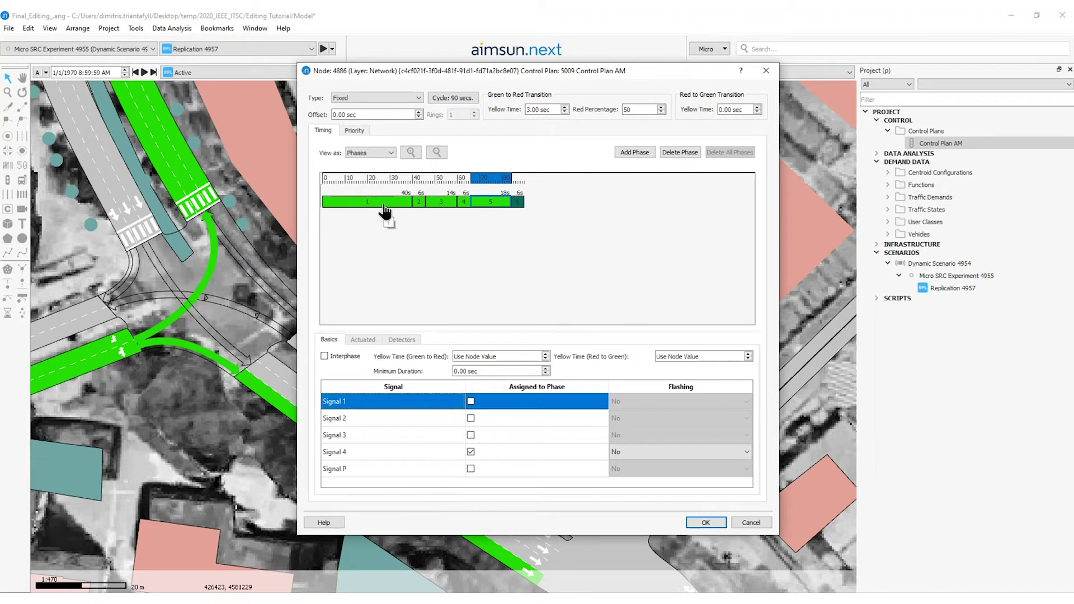
Review phases 1 through 5 a second time
{"action": "left_click", "coordinate": [410, 201]}
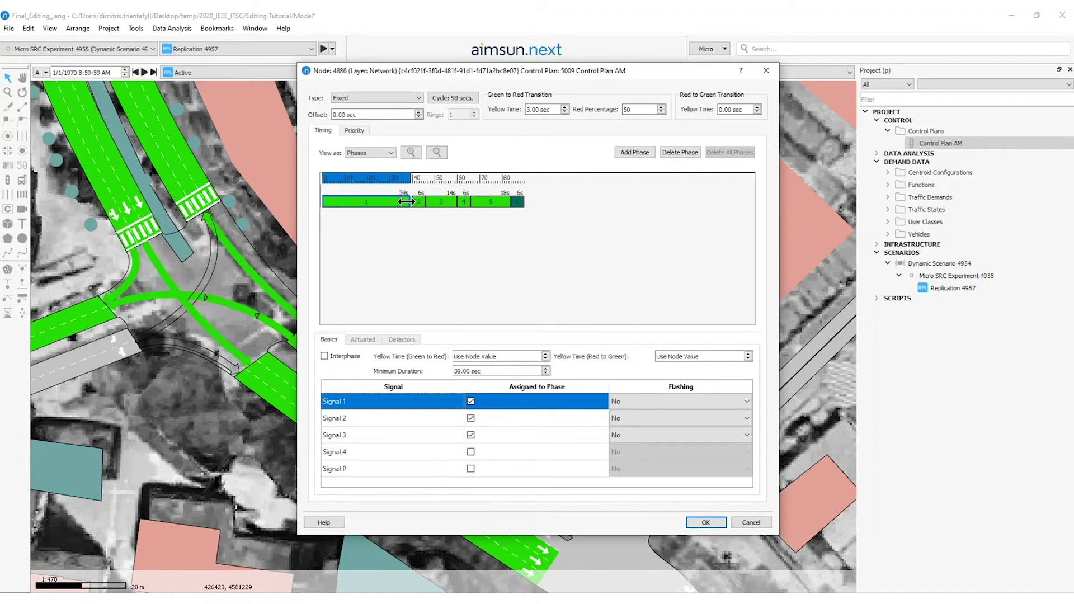
{"action": "left_click", "coordinate": [419, 202]}
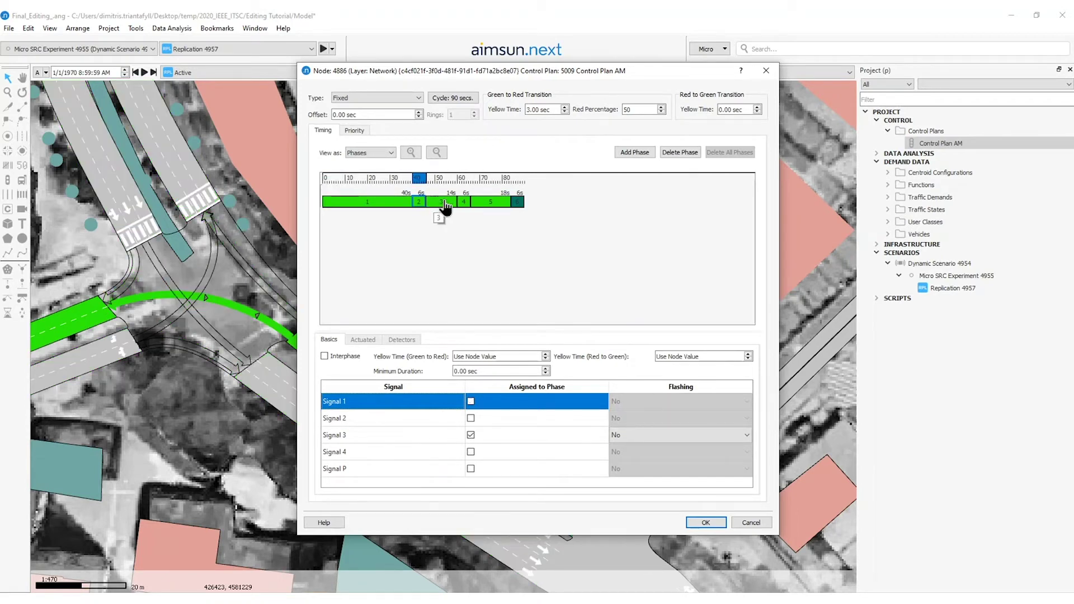
{"action": "left_click", "coordinate": [442, 202]}
{"action": "left_click", "coordinate": [464, 202]}
{"action": "left_click", "coordinate": [483, 202]}
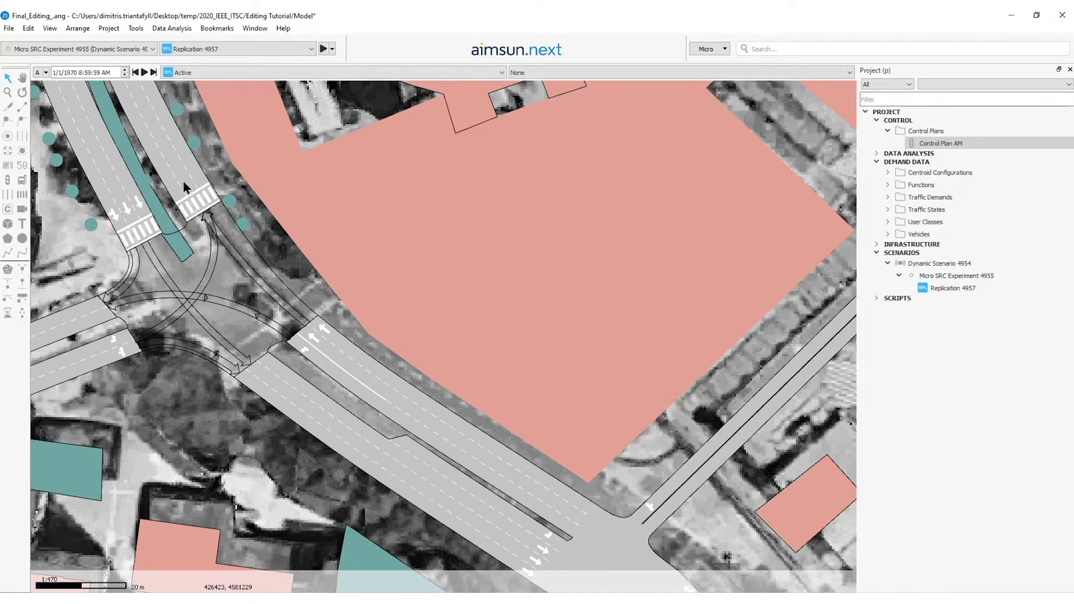
Place a metering on the campground access road
{"action": "left_click", "coordinate": [7, 179]}
{"action": "left_click_drag", "start_coordinate": [426, 221], "coordinate": [270, 167]}
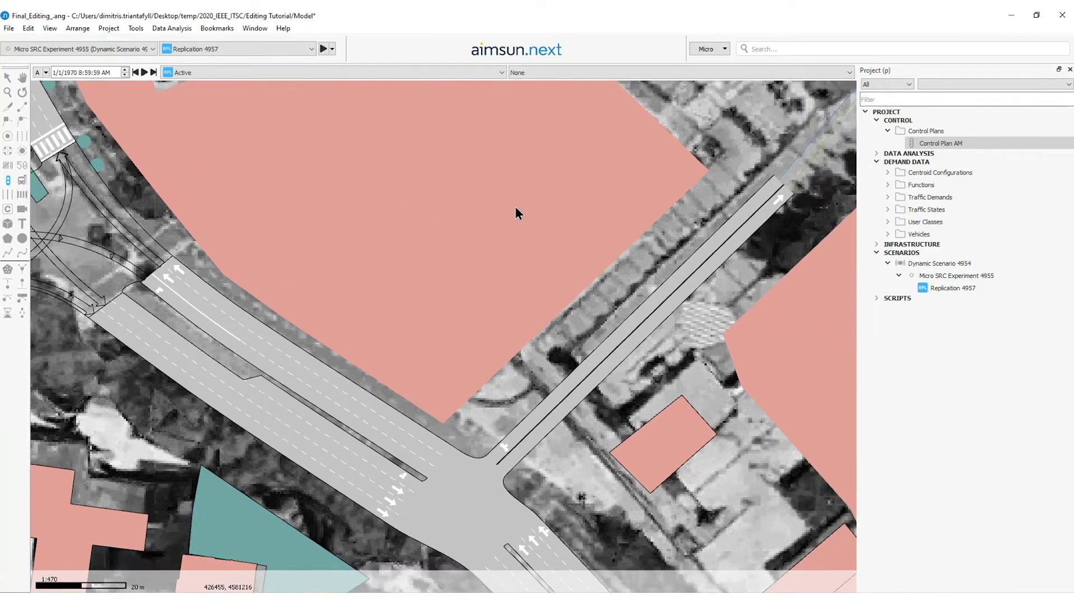
{"action": "left_click_drag", "start_coordinate": [695, 336], "coordinate": [609, 311]}
{"action": "left_click", "coordinate": [615, 258]}
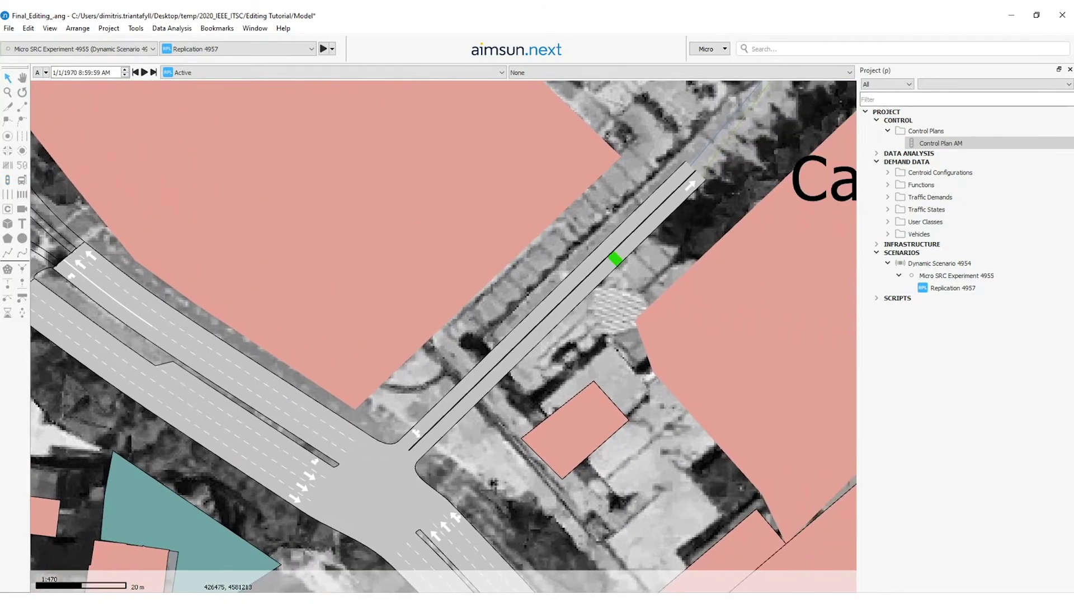
Set the metering's type to Delay with a Traffic Light 3D display
{"action": "double_click", "coordinate": [616, 259]}
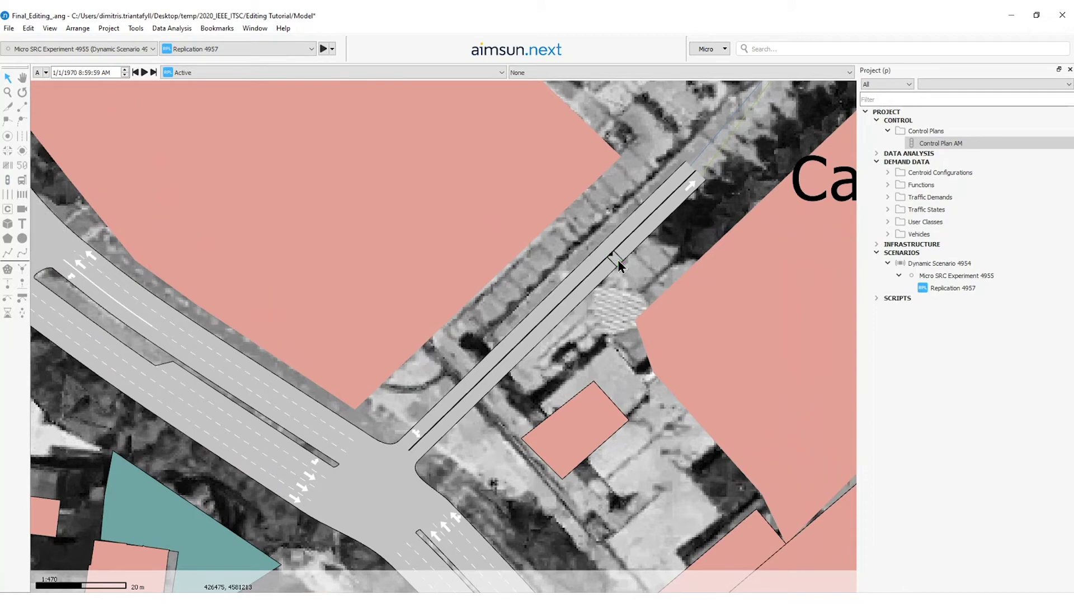
{"action": "left_click_drag", "start_coordinate": [504, 164], "coordinate": [299, 124]}
{"action": "left_click", "coordinate": [276, 175]}
{"action": "left_click", "coordinate": [276, 198]}
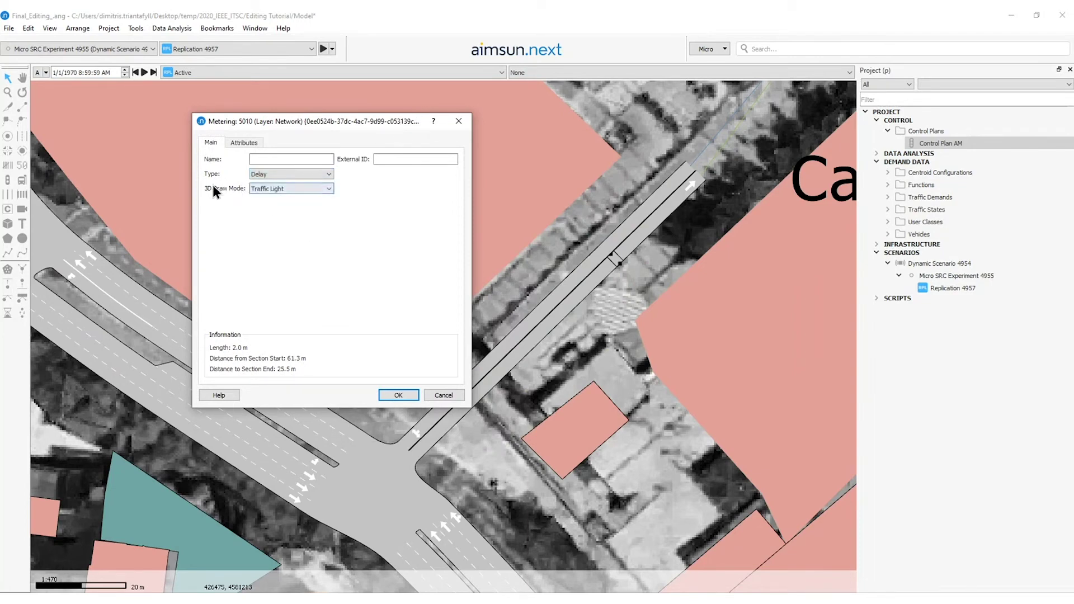
{"action": "left_click", "coordinate": [265, 190]}
{"action": "left_click", "coordinate": [263, 189]}
{"action": "left_click", "coordinate": [406, 396]}
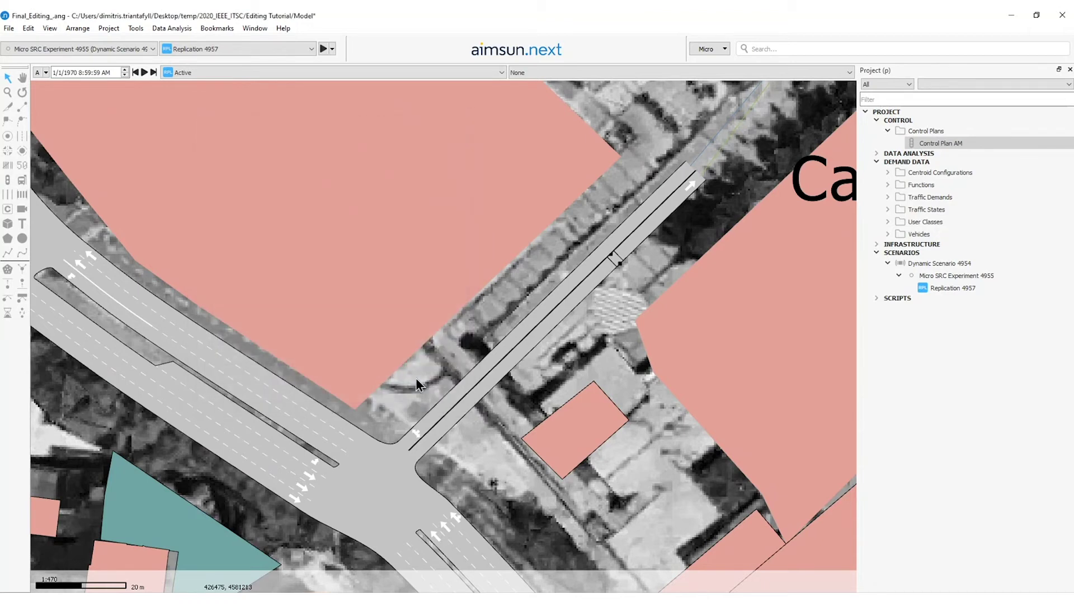
Edit the metering in Control Plan AM and set its control type to Fixed
{"action": "right_click", "coordinate": [615, 258]}
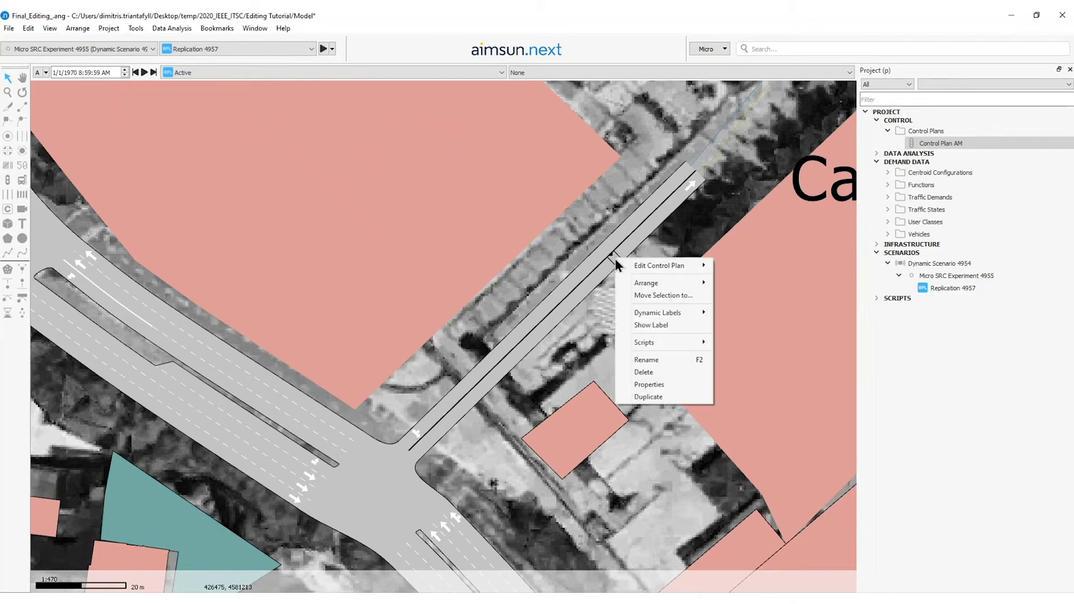
{"action": "mouse_move", "coordinate": [665, 265]}
{"action": "left_click", "coordinate": [749, 267]}
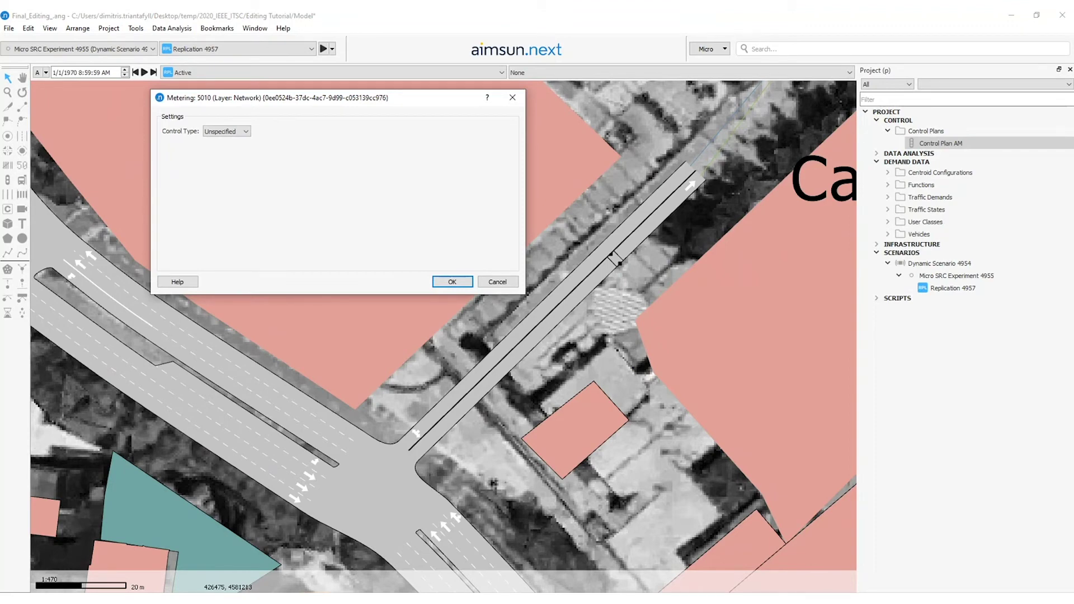
{"action": "left_click", "coordinate": [236, 129]}
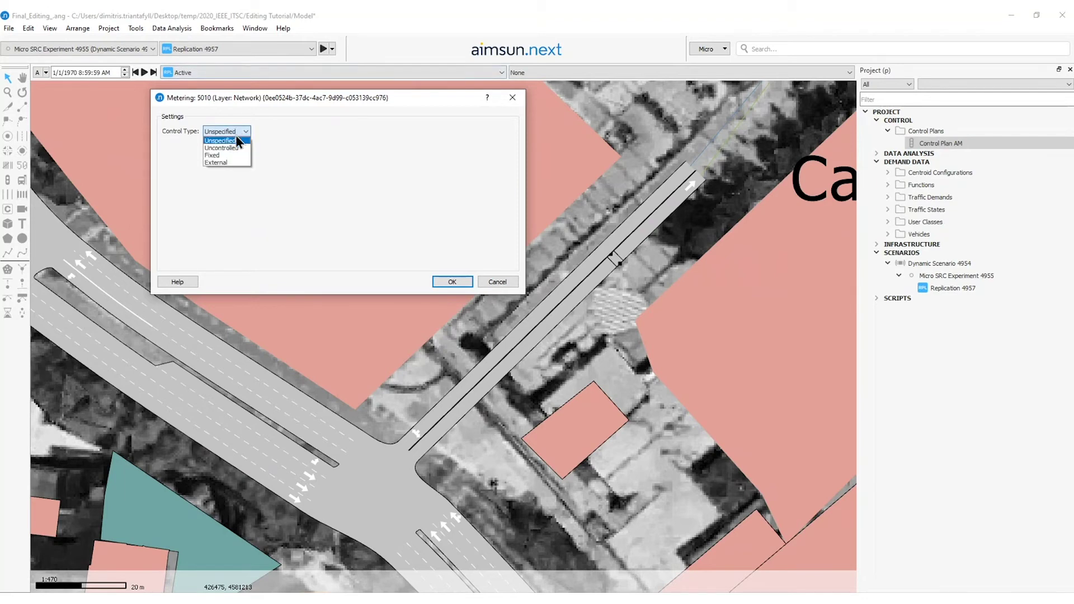
{"action": "left_click", "coordinate": [234, 155]}
Give the Any vehicle delay a 10 sec mean and 2 sec deviation
{"action": "left_click", "coordinate": [214, 175]}
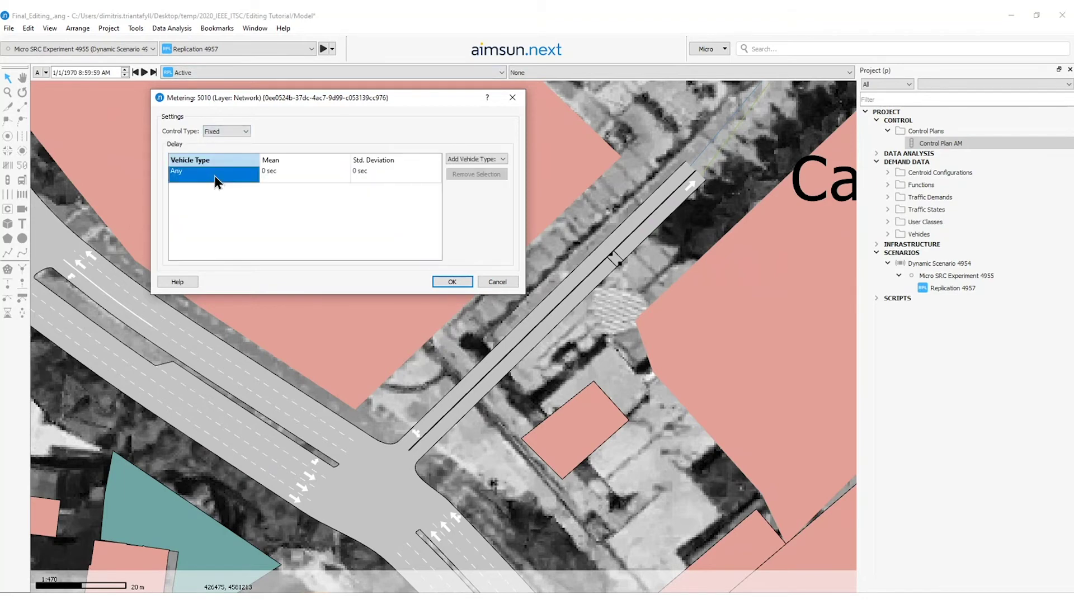
{"action": "left_click", "coordinate": [278, 177]}
{"action": "left_click", "coordinate": [288, 174]}
{"action": "type", "text": "10"}
{"action": "double_click", "coordinate": [367, 173]}
{"action": "type", "text": "2"}
Add a Car row with 2 sec deviation and a Truck row with 15 sec mean, 2 sec deviation
{"action": "left_click", "coordinate": [488, 159]}
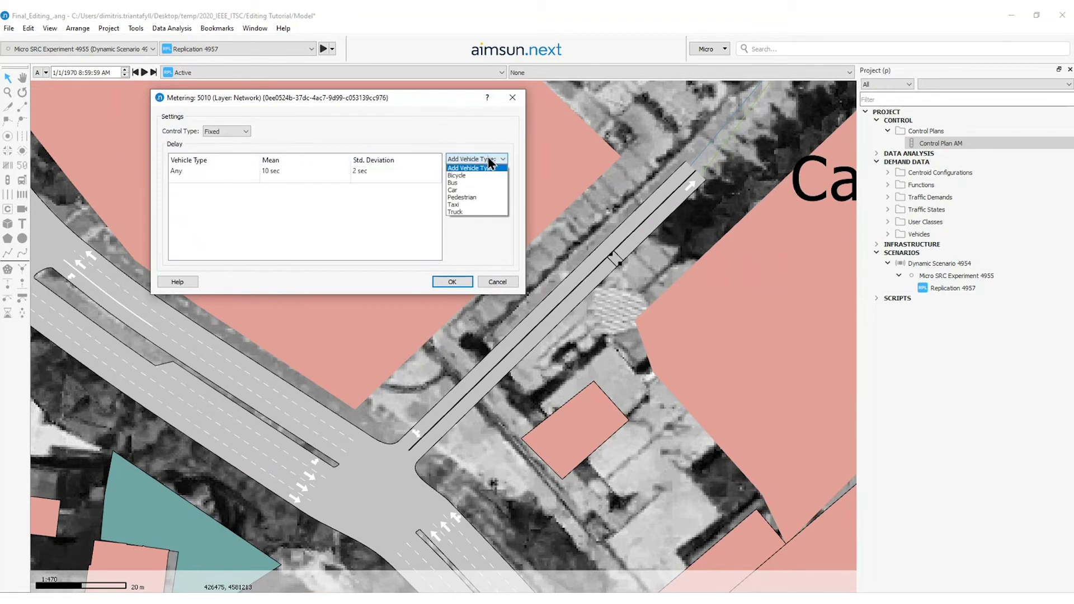
{"action": "left_click", "coordinate": [477, 189]}
{"action": "left_click", "coordinate": [302, 188]}
{"action": "double_click", "coordinate": [391, 191]}
{"action": "type", "text": "2"}
{"action": "left_click", "coordinate": [488, 160]}
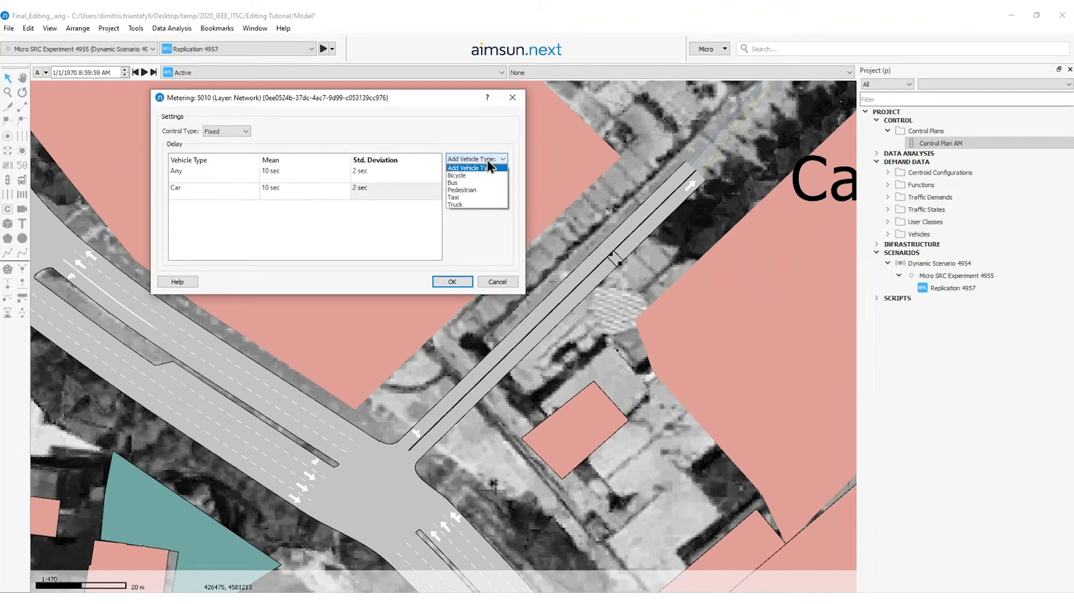
{"action": "left_click", "coordinate": [475, 204]}
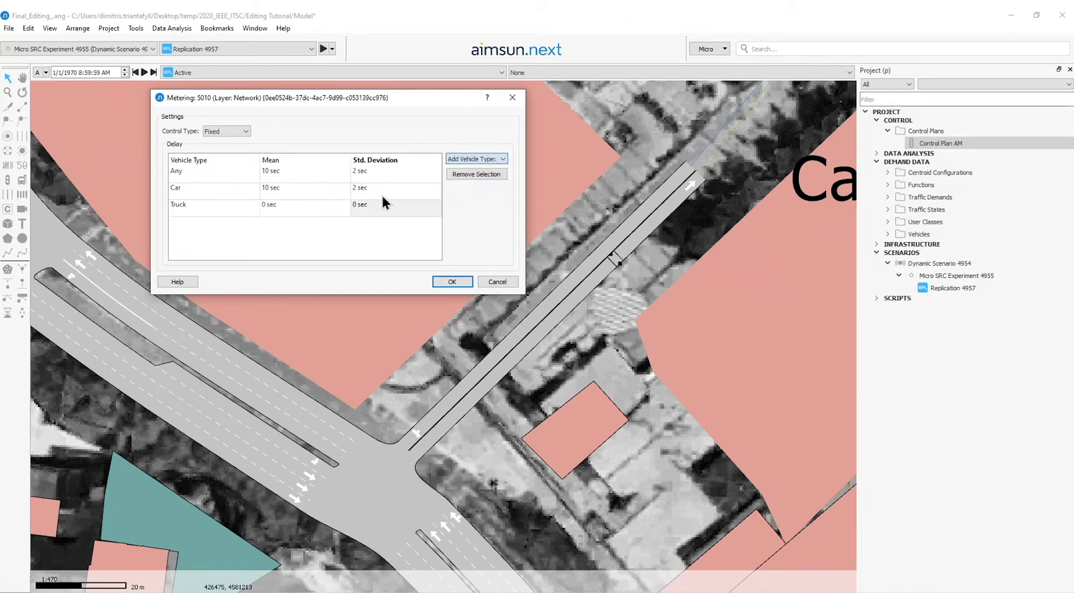
{"action": "double_click", "coordinate": [299, 207]}
{"action": "type", "text": "15"}
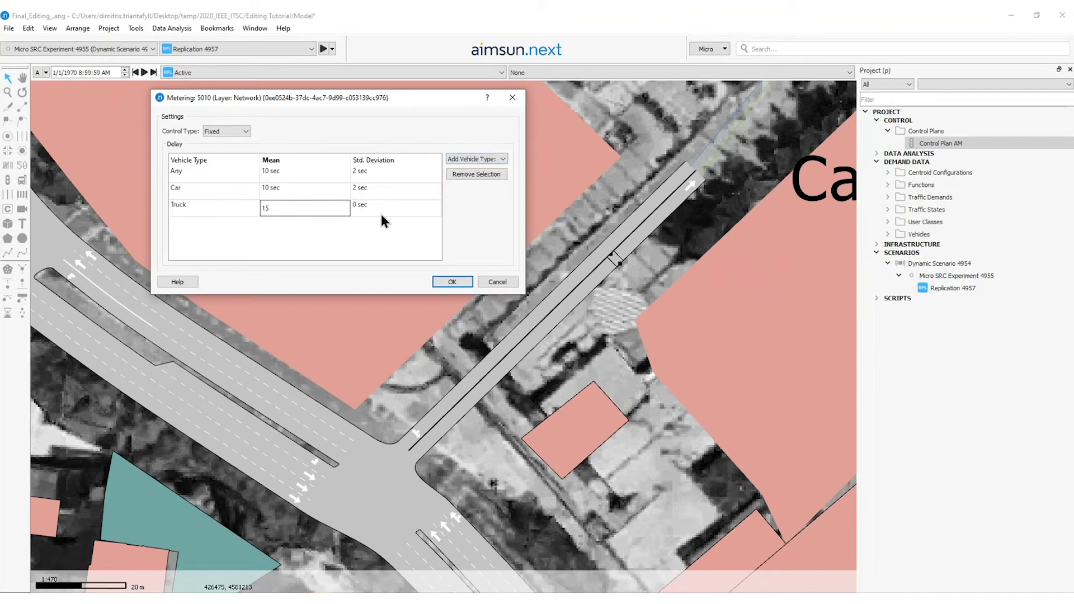
{"action": "double_click", "coordinate": [384, 212]}
{"action": "type", "text": "2"}
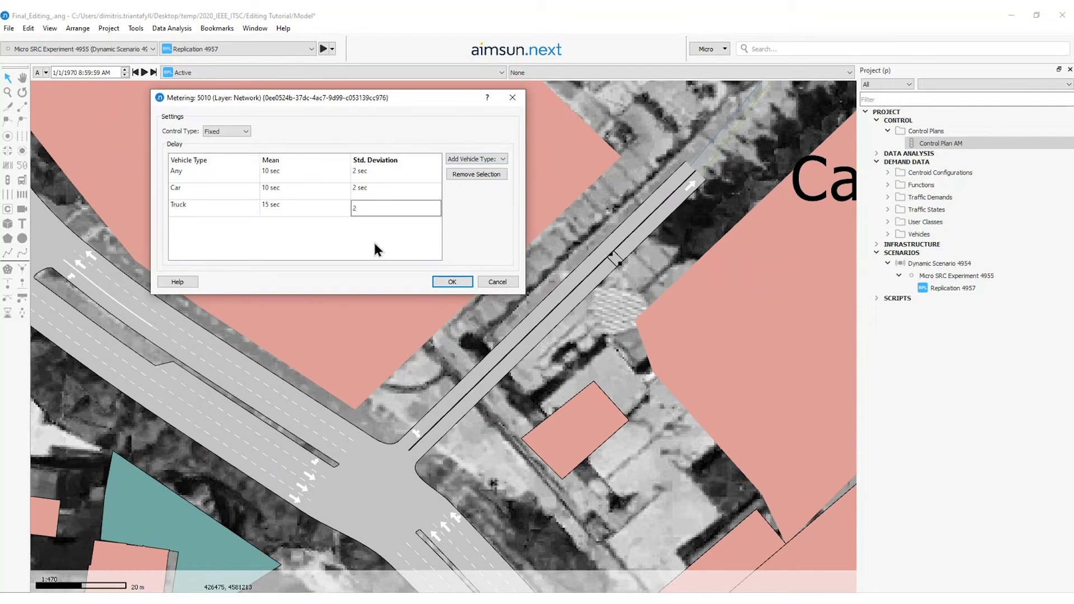
{"action": "key", "text": "Return"}
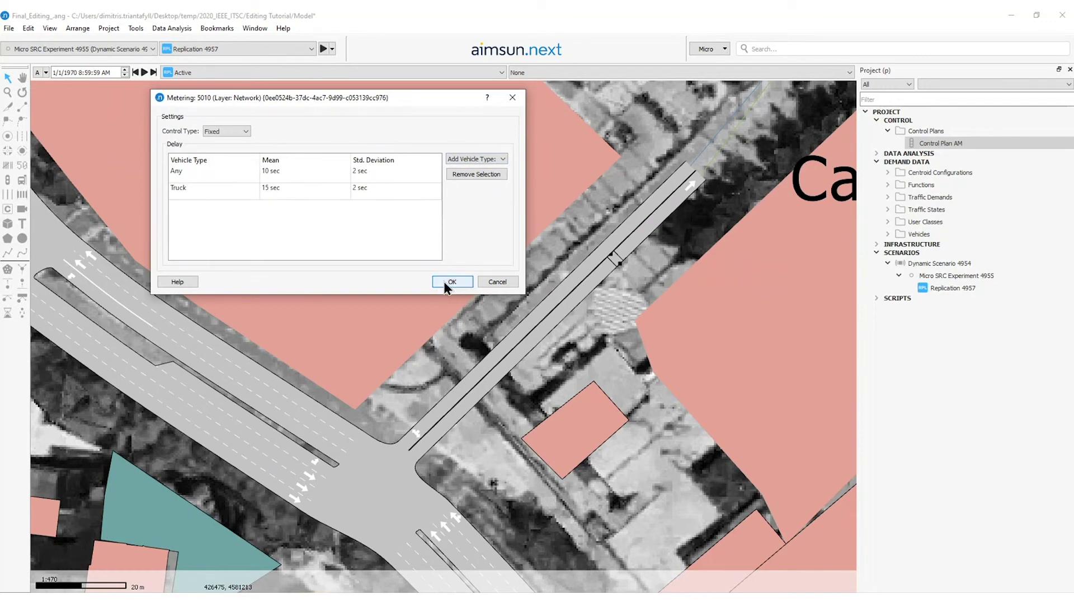
Confirm the metering settings and add Master Control Plan 5012 to the project
{"action": "left_click", "coordinate": [452, 281]}
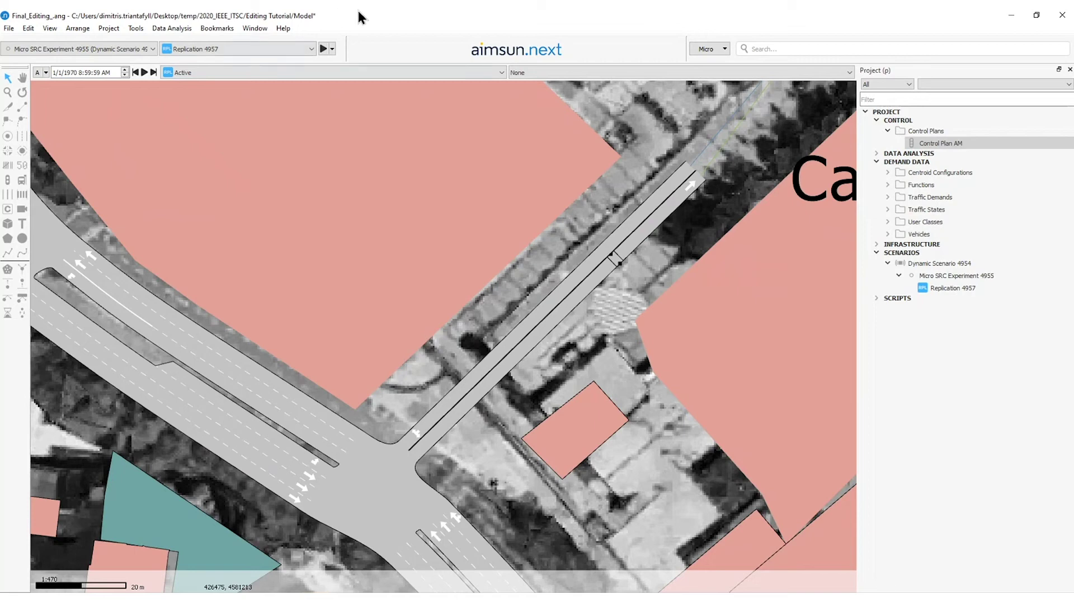
{"action": "left_click", "coordinate": [109, 28]}
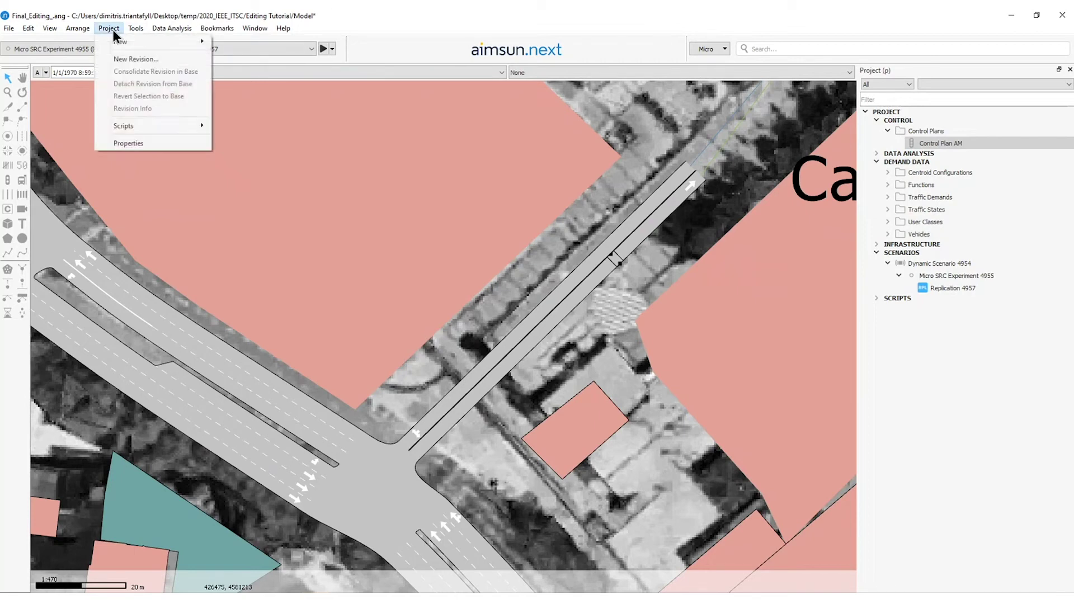
{"action": "mouse_move", "coordinate": [157, 43]}
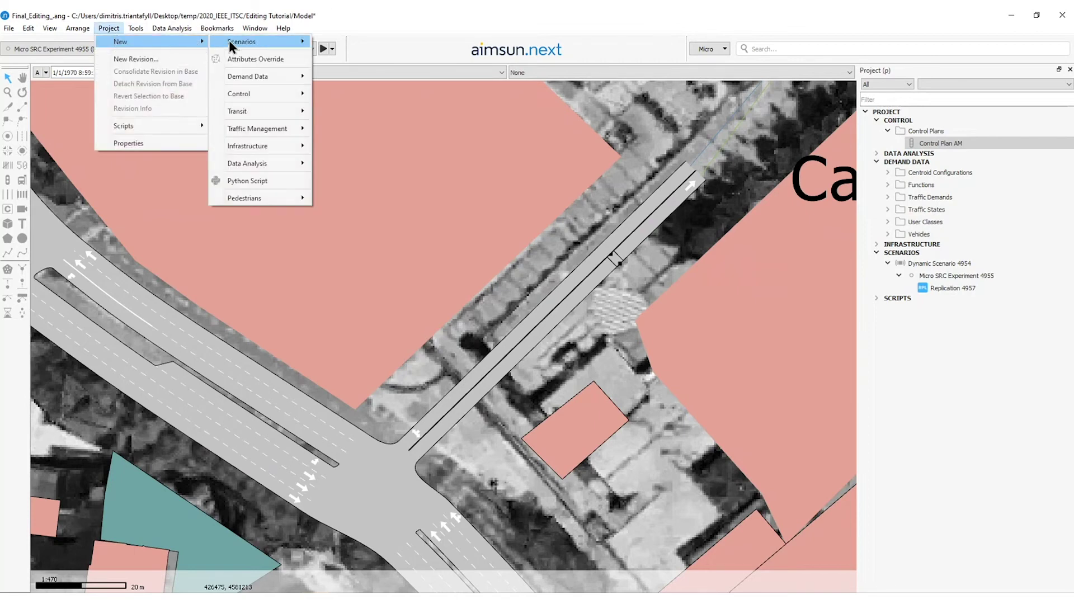
{"action": "mouse_move", "coordinate": [267, 93]}
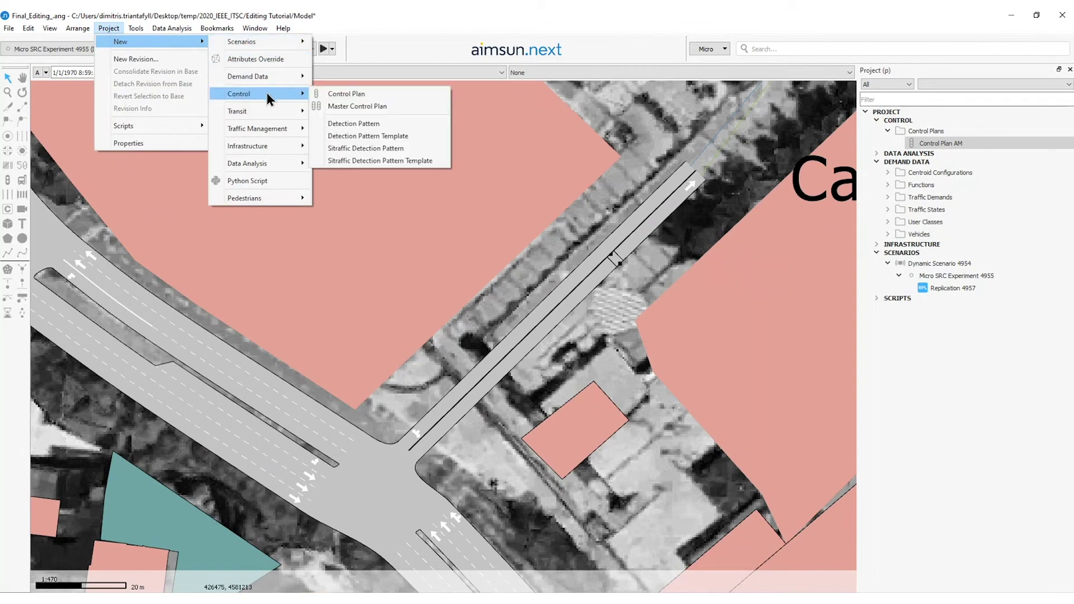
{"action": "left_click", "coordinate": [357, 108]}
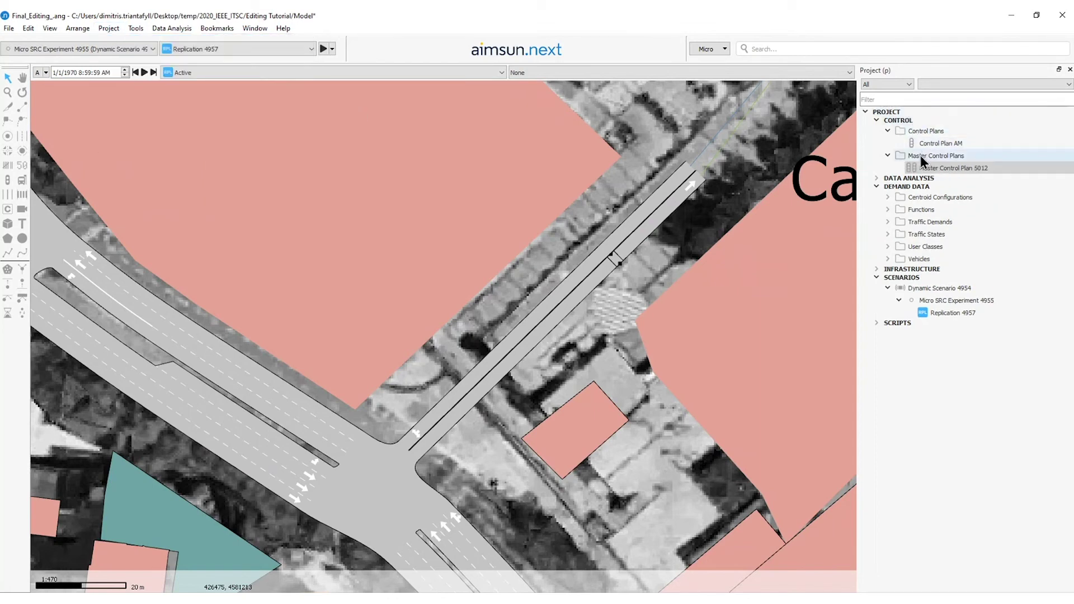
Rename Master Control Plan 5012 to 'Master Control Plan AM', starting at 08:00 for 1 hour
{"action": "double_click", "coordinate": [955, 166]}
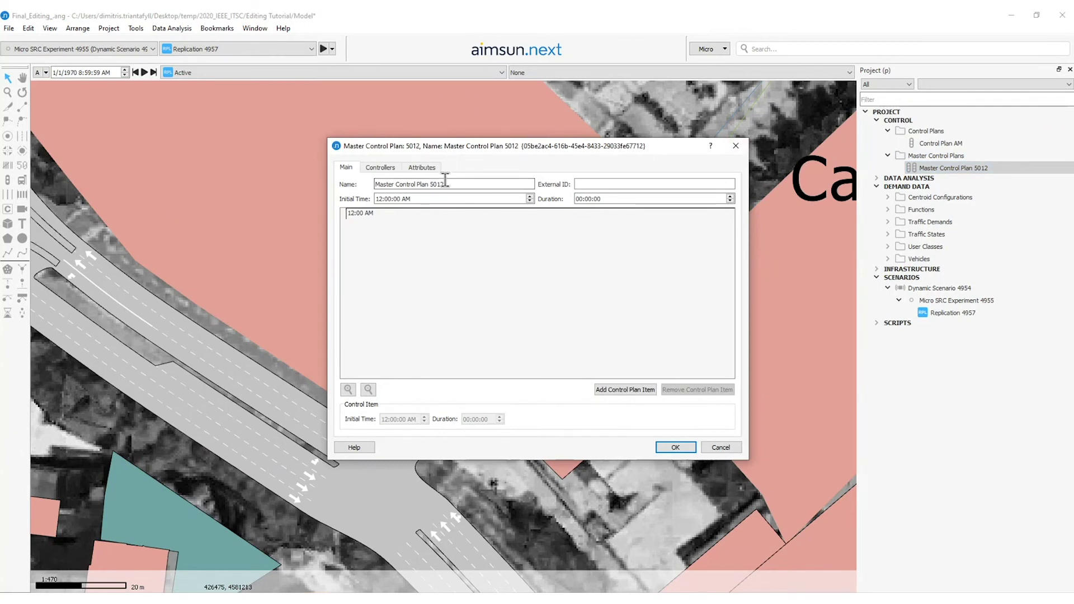
{"action": "double_click", "coordinate": [435, 185]}
{"action": "type", "text": "AM"}
{"action": "left_click", "coordinate": [383, 199]}
{"action": "type", "text": "08"}
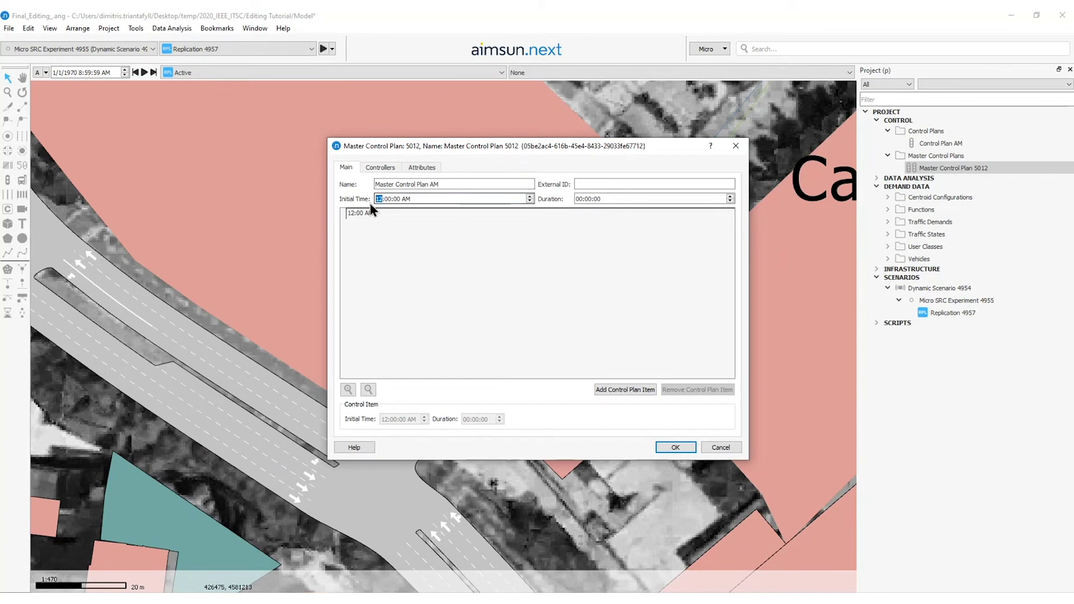
{"action": "key", "text": "Tab"}
{"action": "type", "text": "1"}
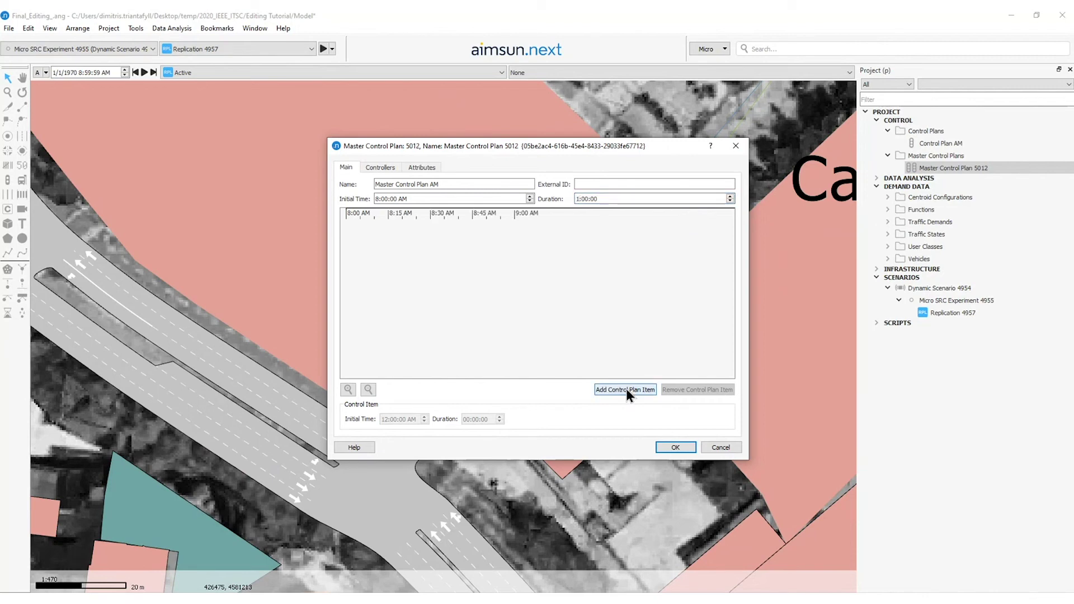
Schedule Control Plan AM as an item in the master control plan
{"action": "left_click", "coordinate": [627, 391]}
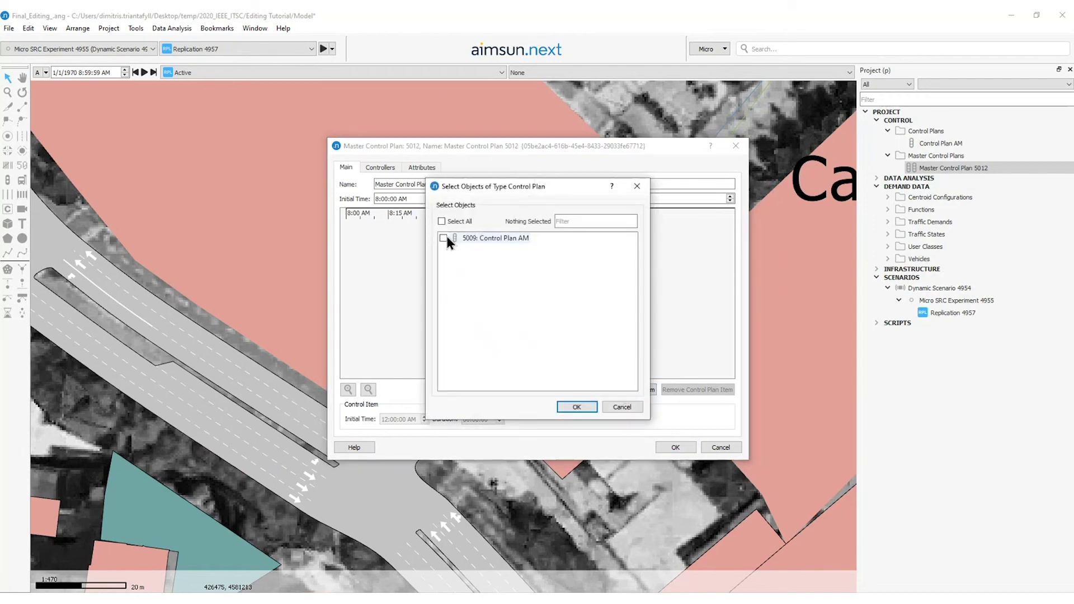
{"action": "left_click", "coordinate": [443, 239]}
{"action": "left_click", "coordinate": [577, 407]}
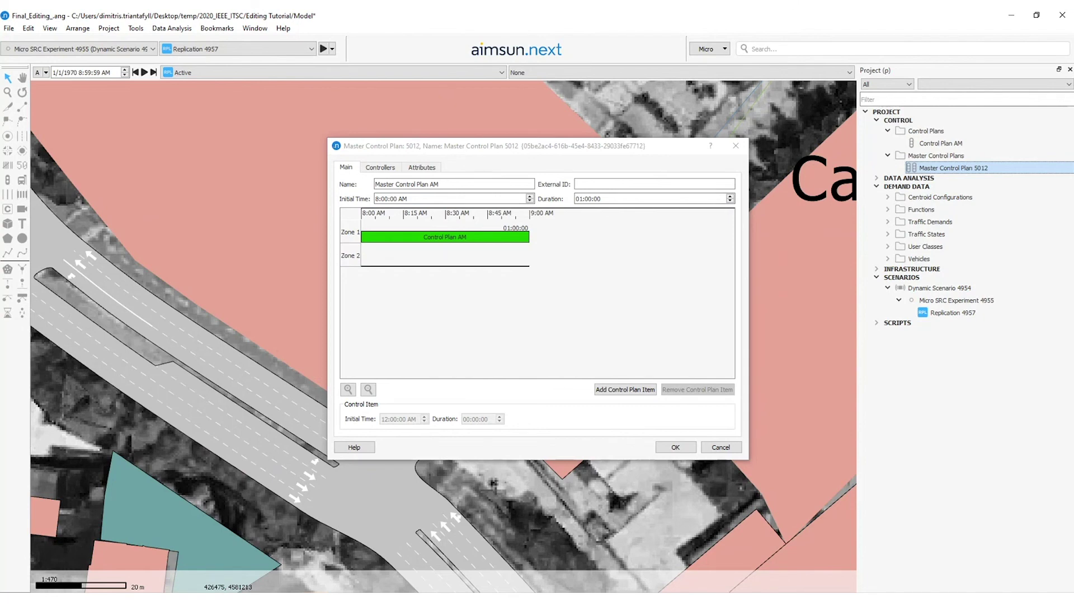
{"action": "left_click_drag", "start_coordinate": [509, 146], "coordinate": [559, 112]}
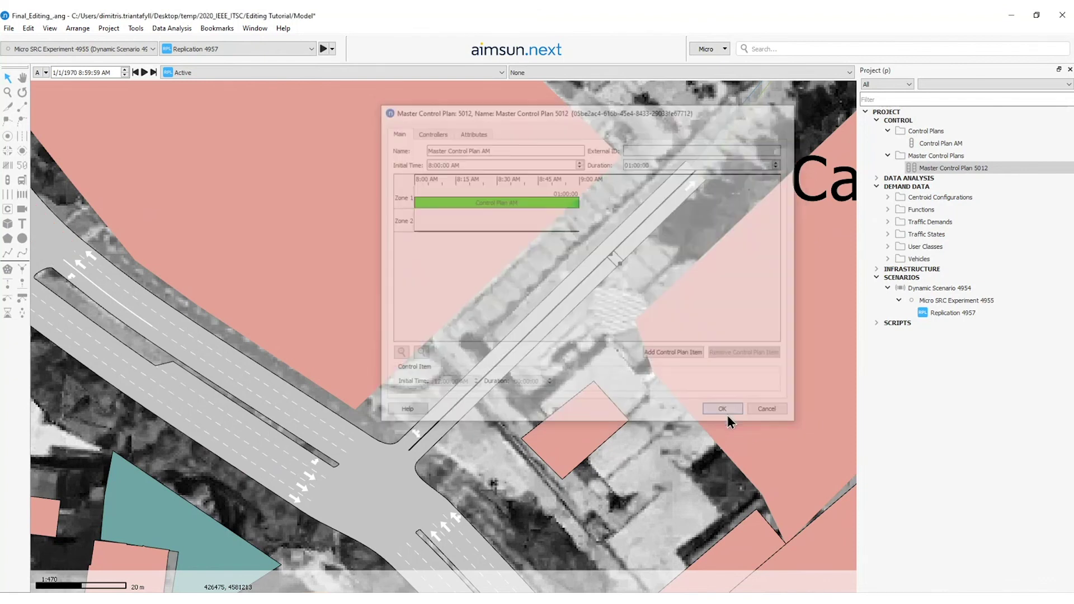
Rename Dynamic Scenario 4954 to 'Dynamic Scenario AM' and select 5012: Master Control Plan AM as its master plan
{"action": "double_click", "coordinate": [949, 287]}
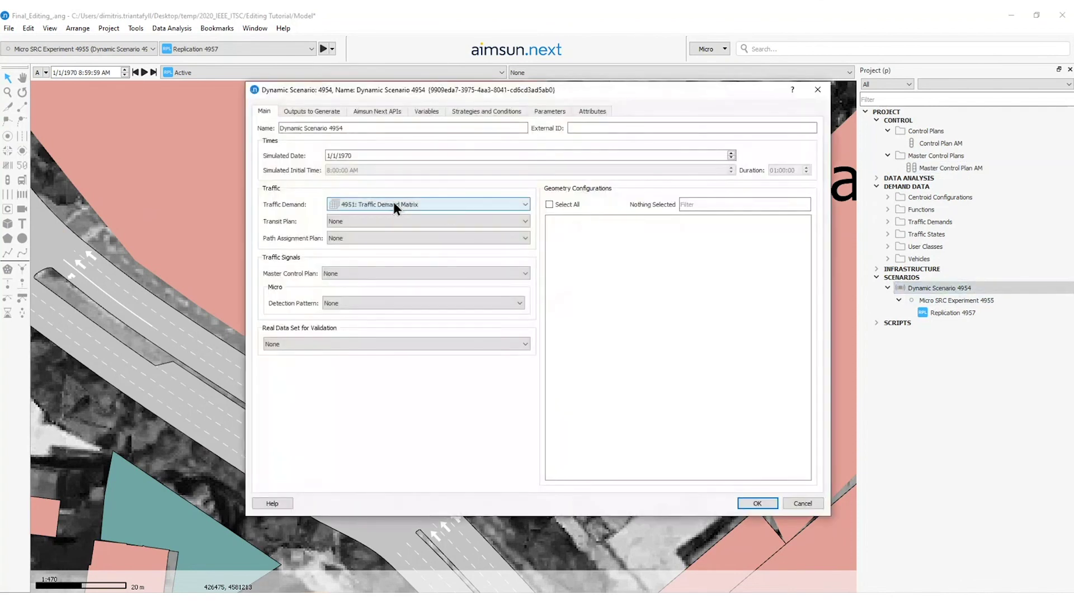
{"action": "double_click", "coordinate": [350, 129]}
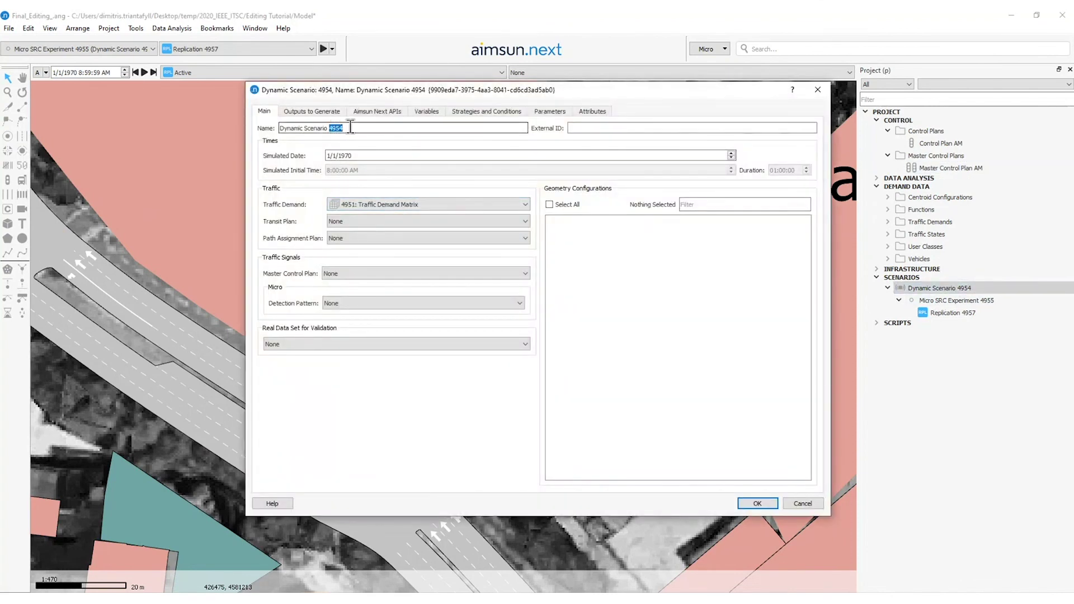
{"action": "type", "text": "AM"}
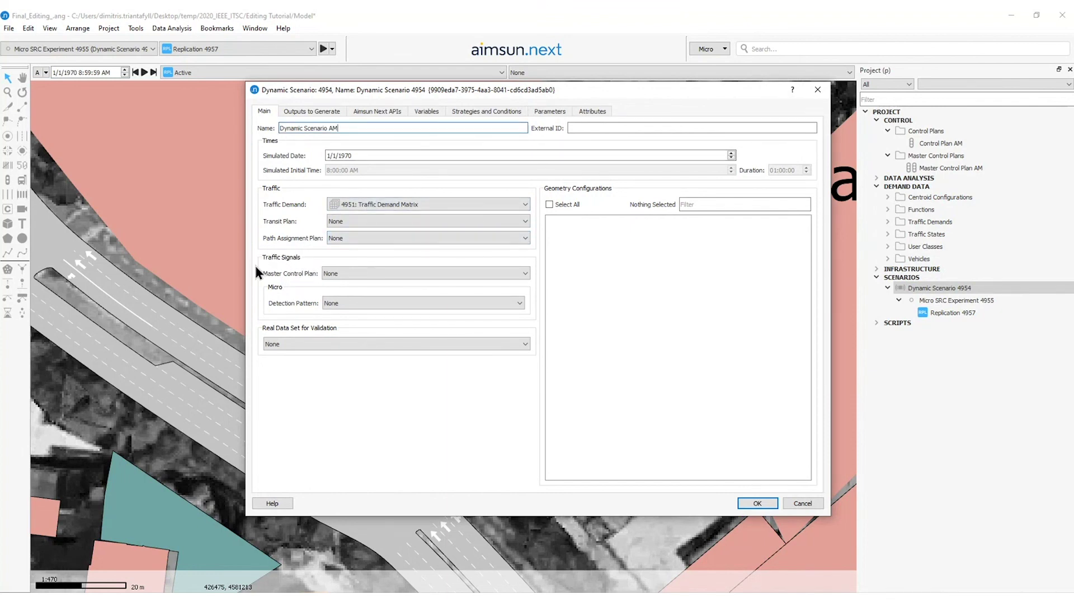
{"action": "left_click", "coordinate": [334, 273]}
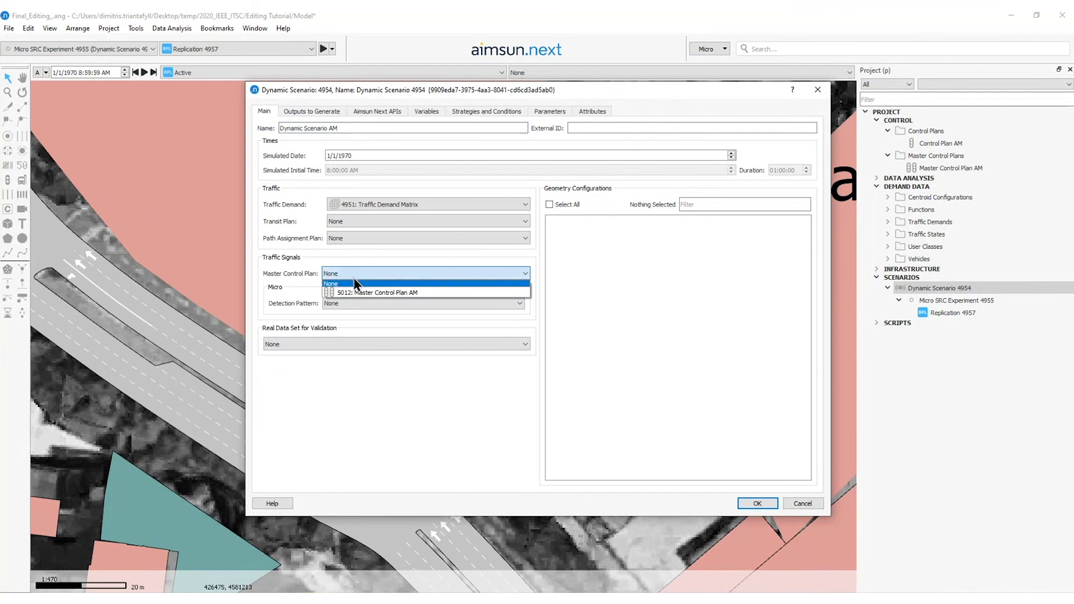
{"action": "left_click", "coordinate": [377, 293]}
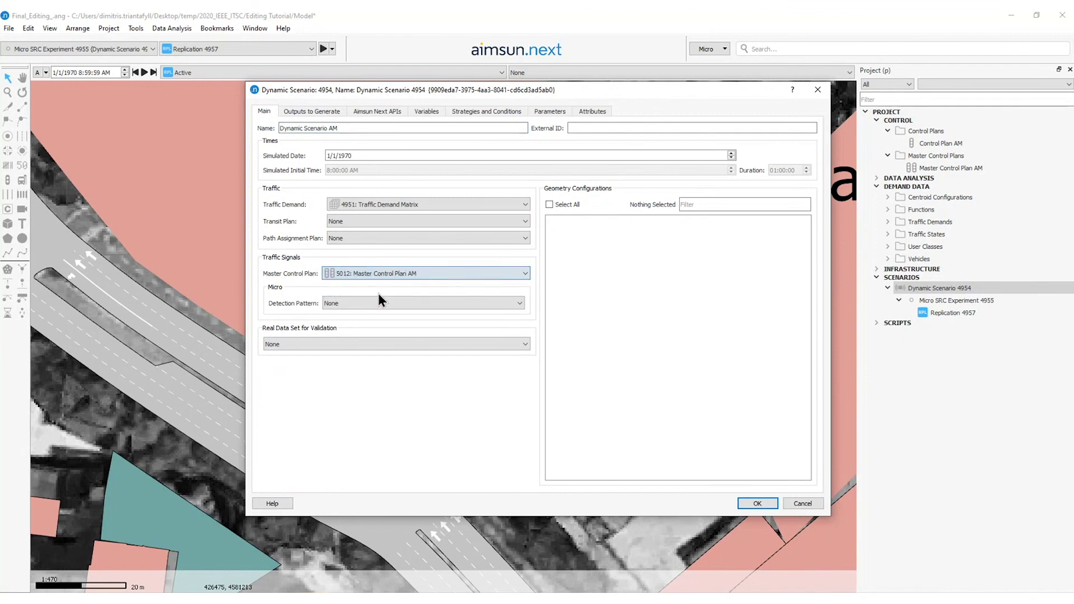
{"action": "left_click", "coordinate": [753, 501]}
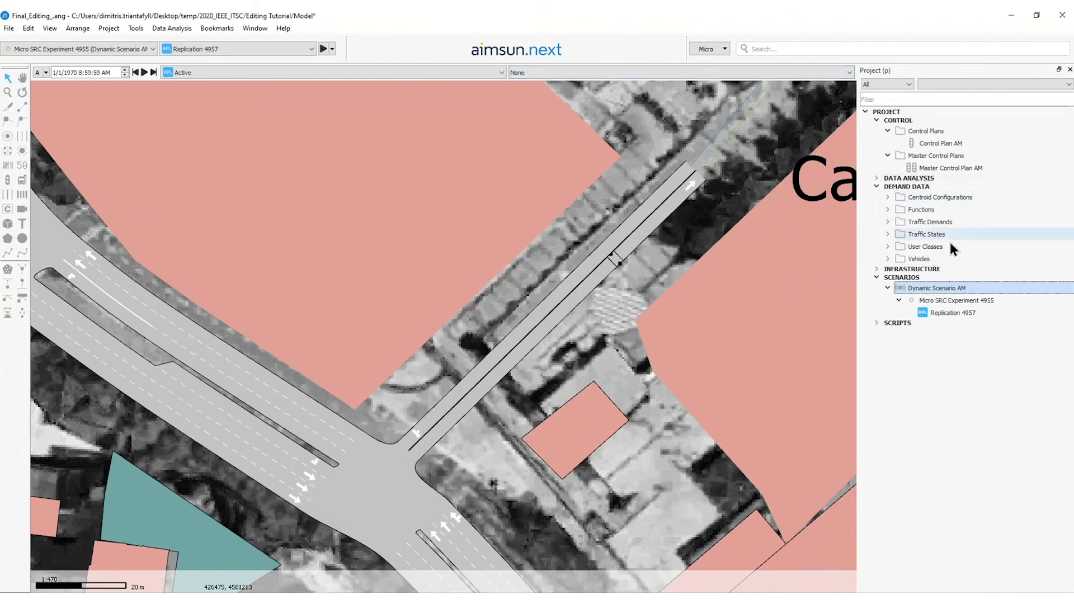
Run an animated simulation of Replication 4957 in Autorun mode
{"action": "left_click", "coordinate": [967, 314]}
{"action": "right_click", "coordinate": [967, 312]}
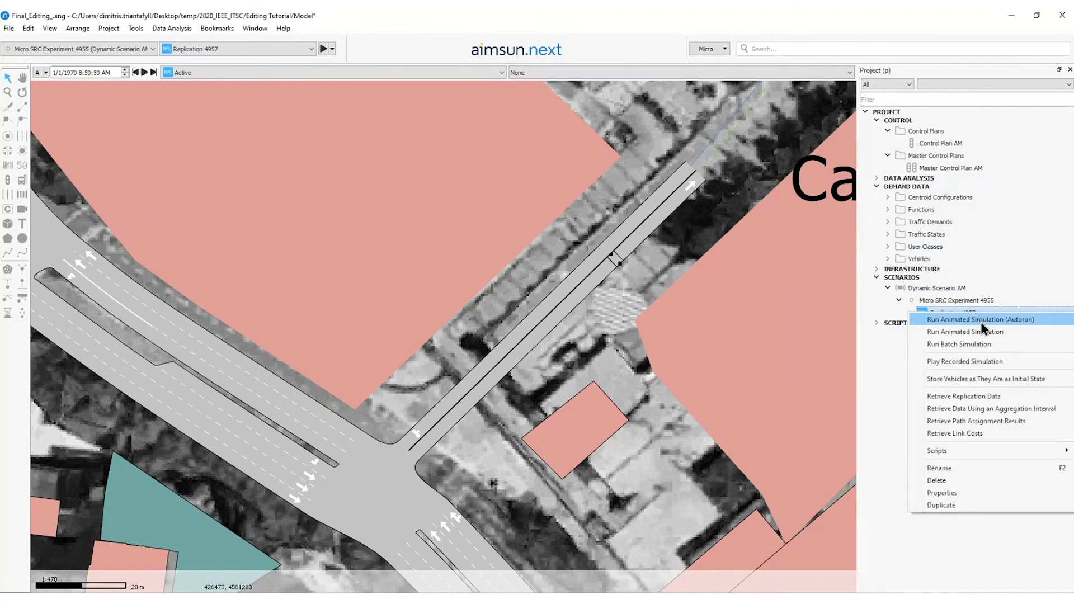
{"action": "left_click", "coordinate": [986, 321]}
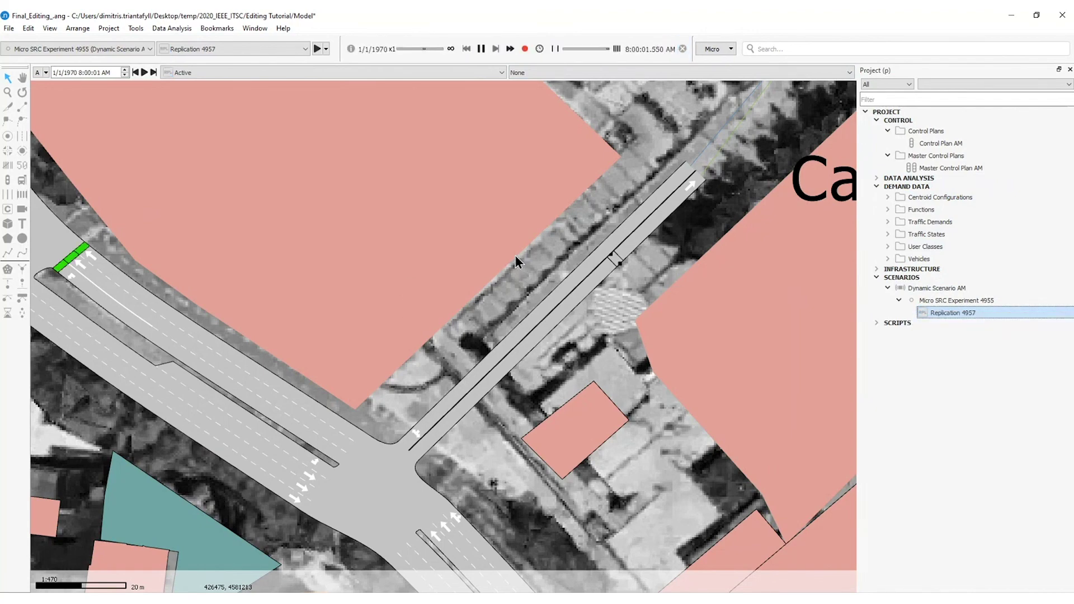